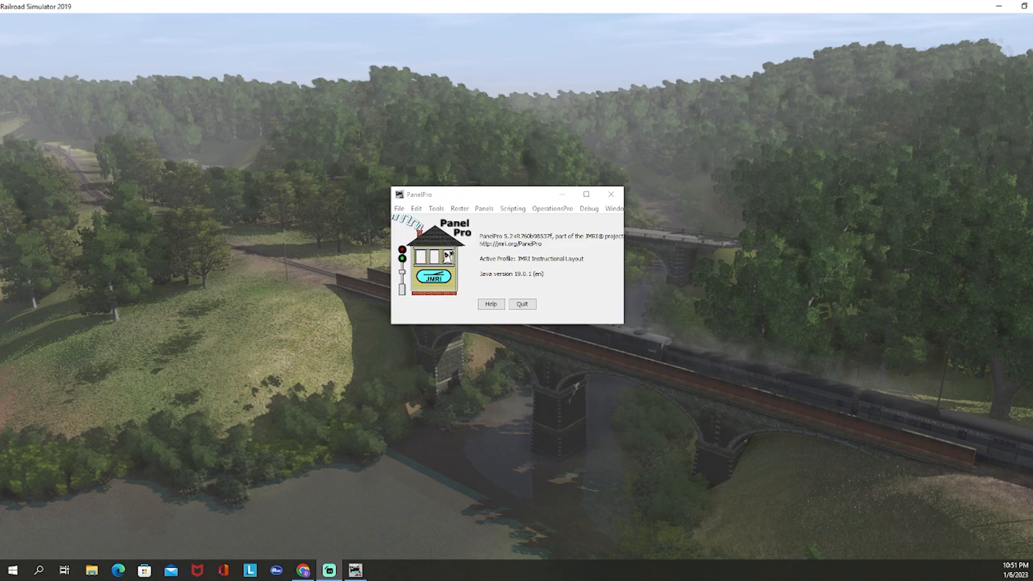
# In the OperationsPro routes list, set the maximum length of the WB Wayfreight route to 700 and close the list.
pyautogui.click(437, 210)
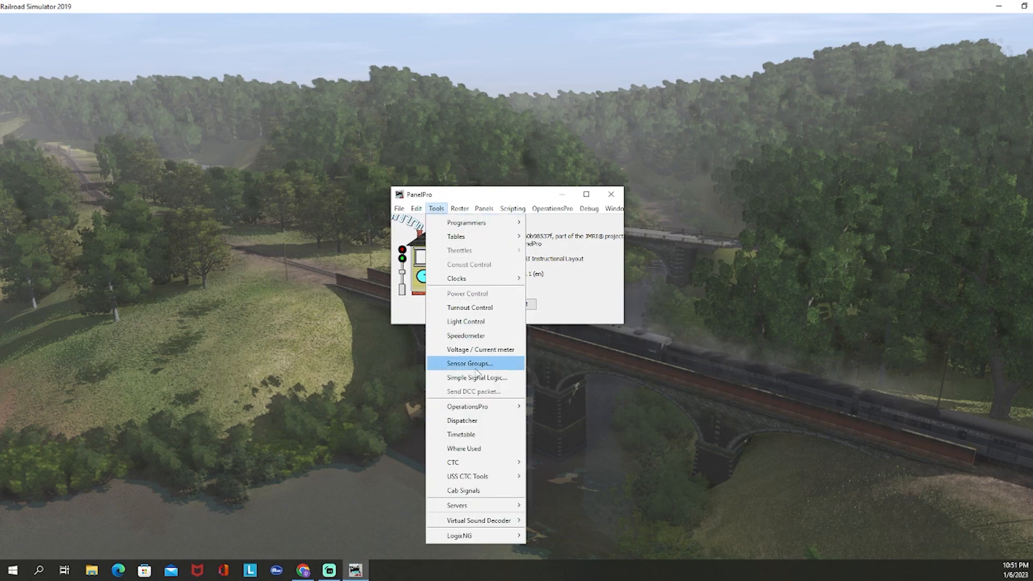
pyautogui.moveTo(487, 407)
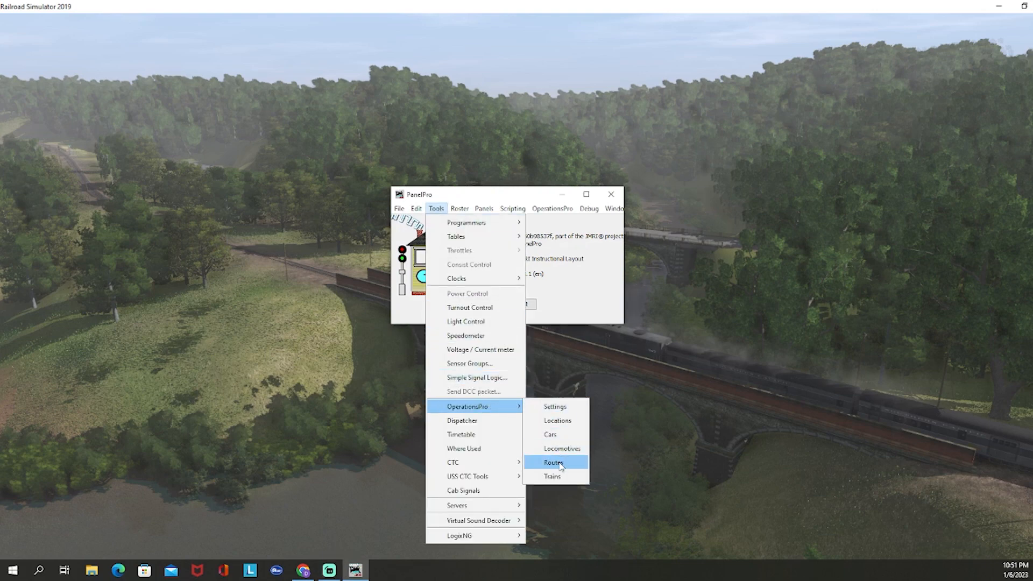
pyautogui.click(554, 463)
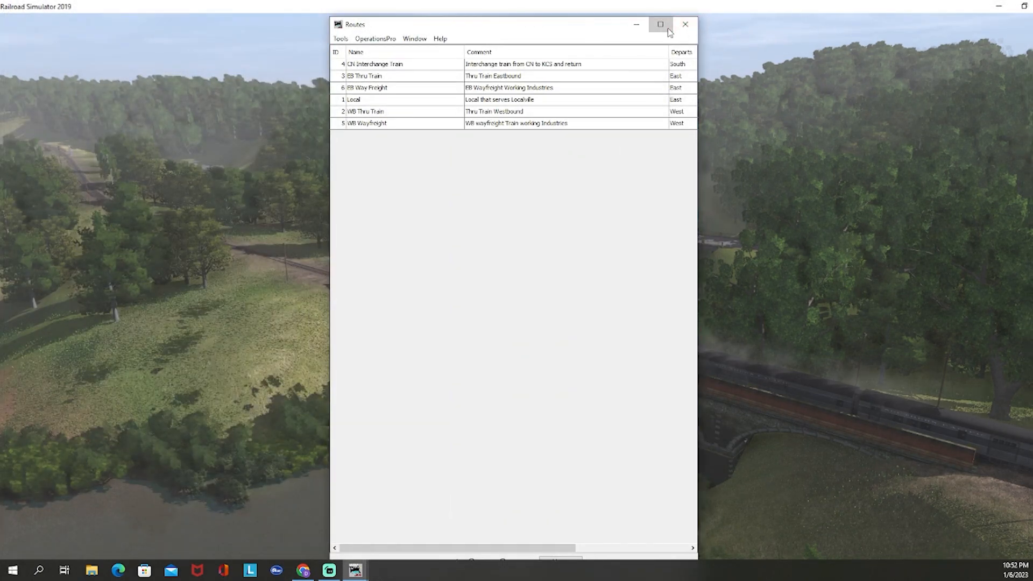
pyautogui.click(660, 24)
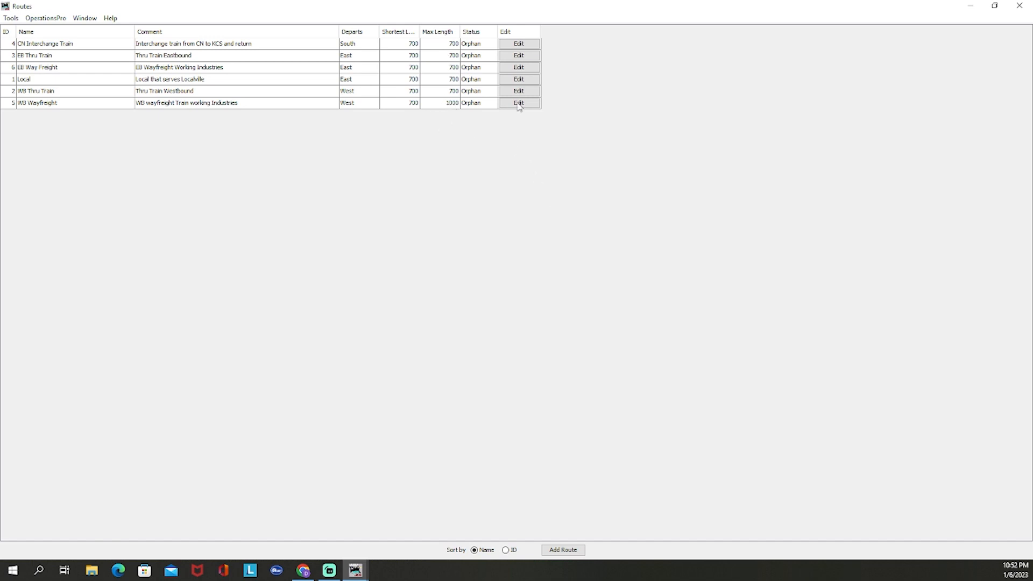
pyautogui.click(457, 104)
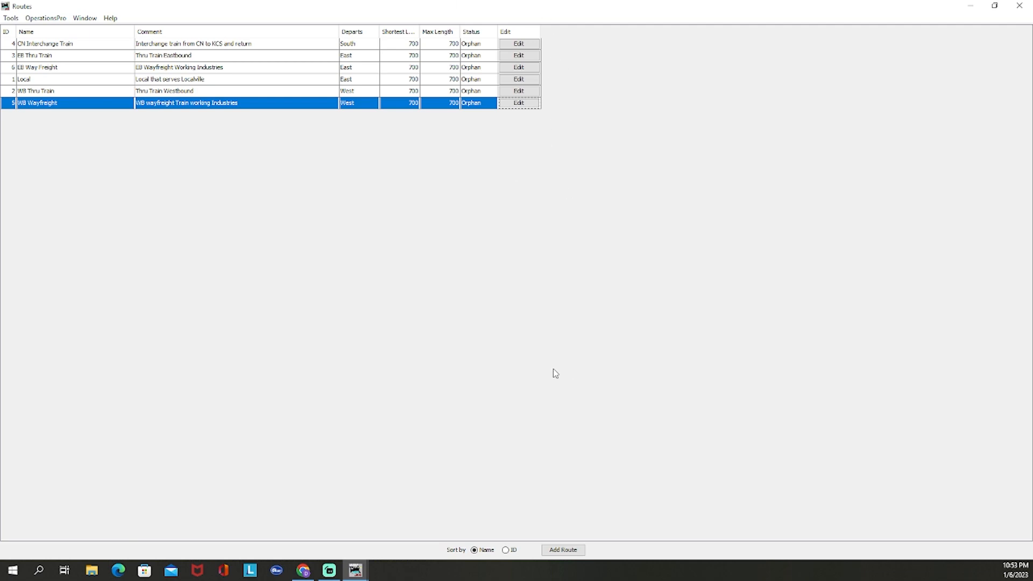
pyautogui.click(1020, 5)
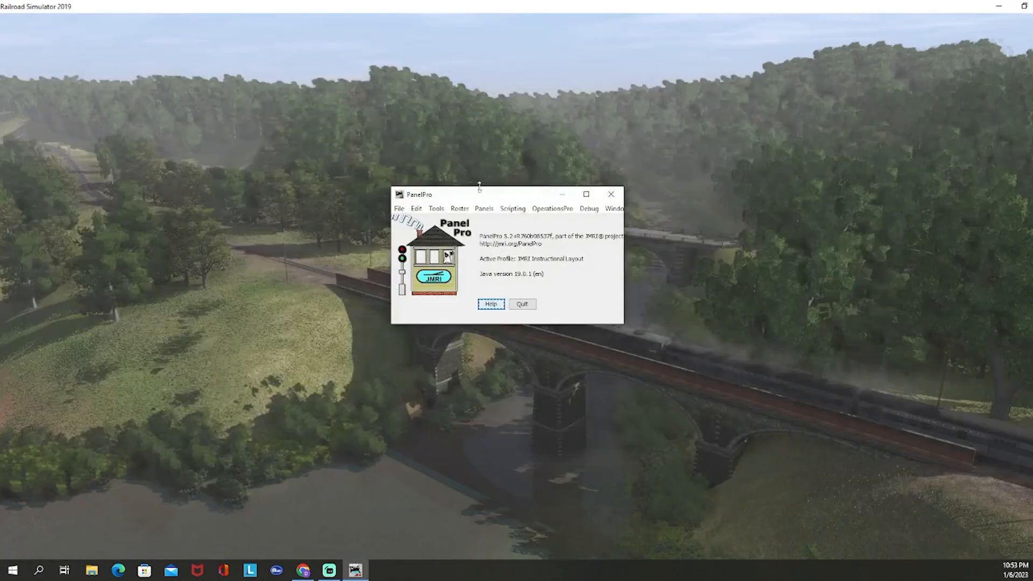
# Open the OperationsPro train list and enlarge it to the full screen.
pyautogui.click(437, 208)
pyautogui.moveTo(498, 408)
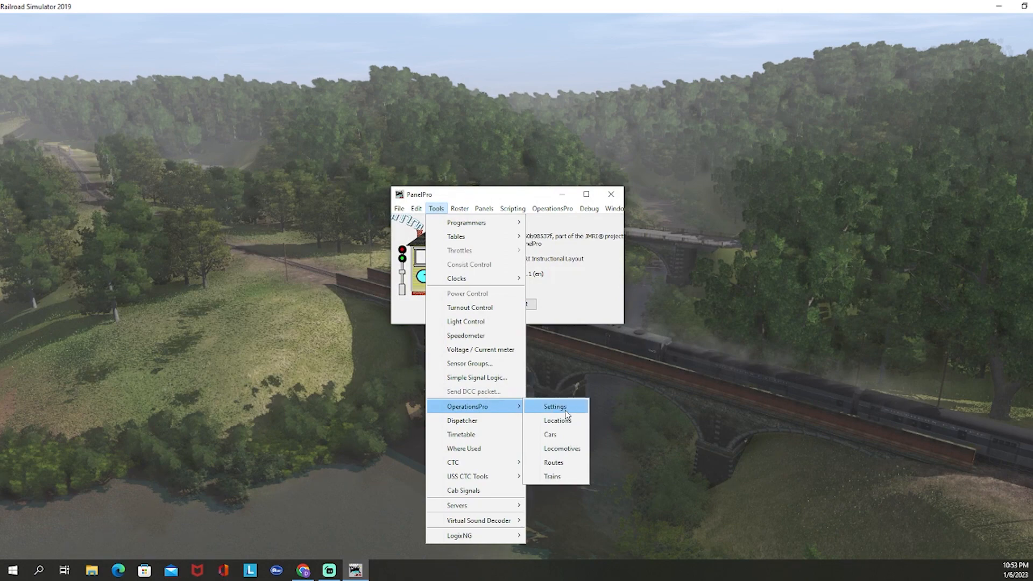
pyautogui.click(558, 480)
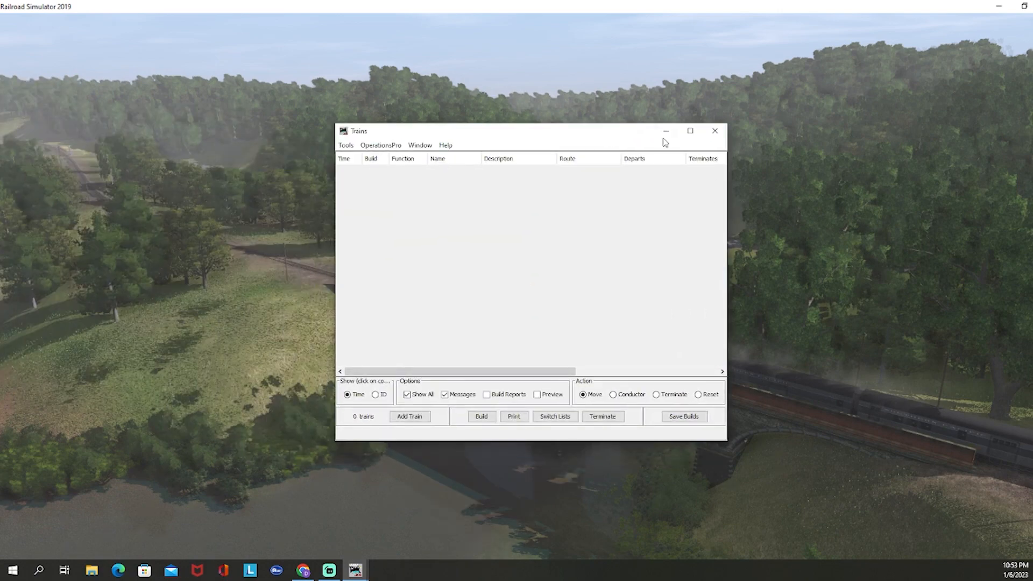
pyautogui.click(691, 131)
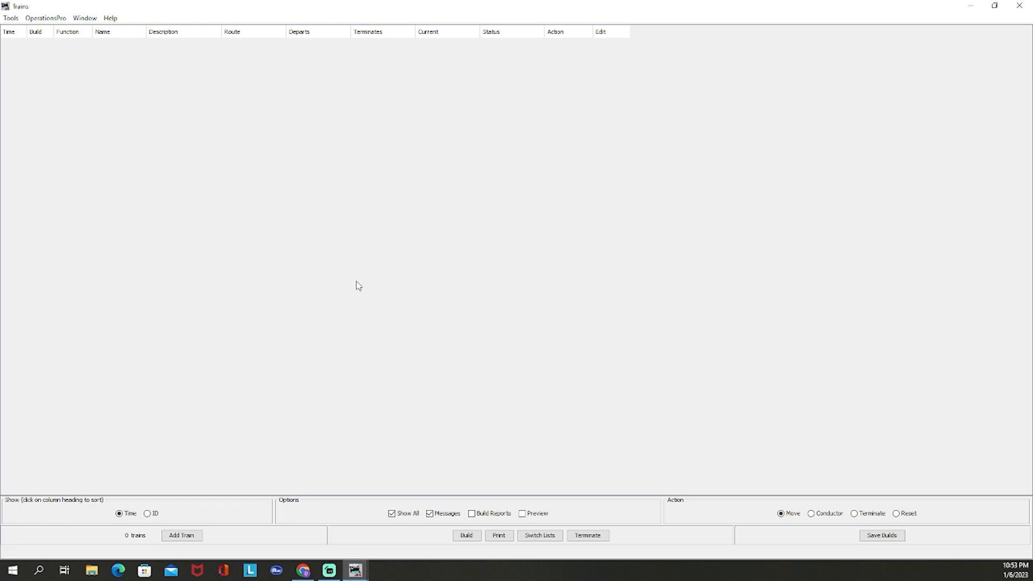
# Add a new train named Local with the description "Local Train to Localville".
pyautogui.click(190, 540)
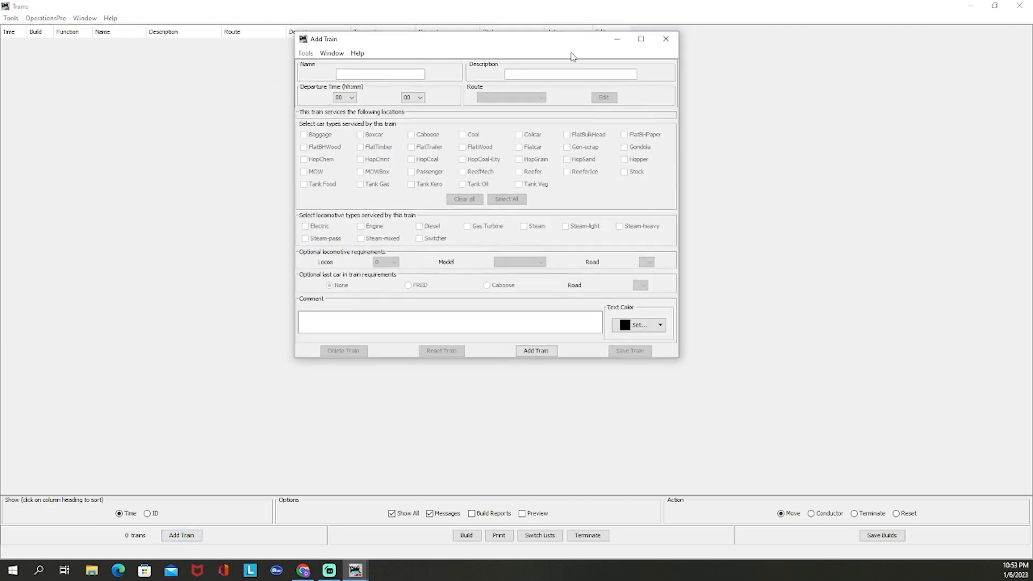
pyautogui.click(641, 39)
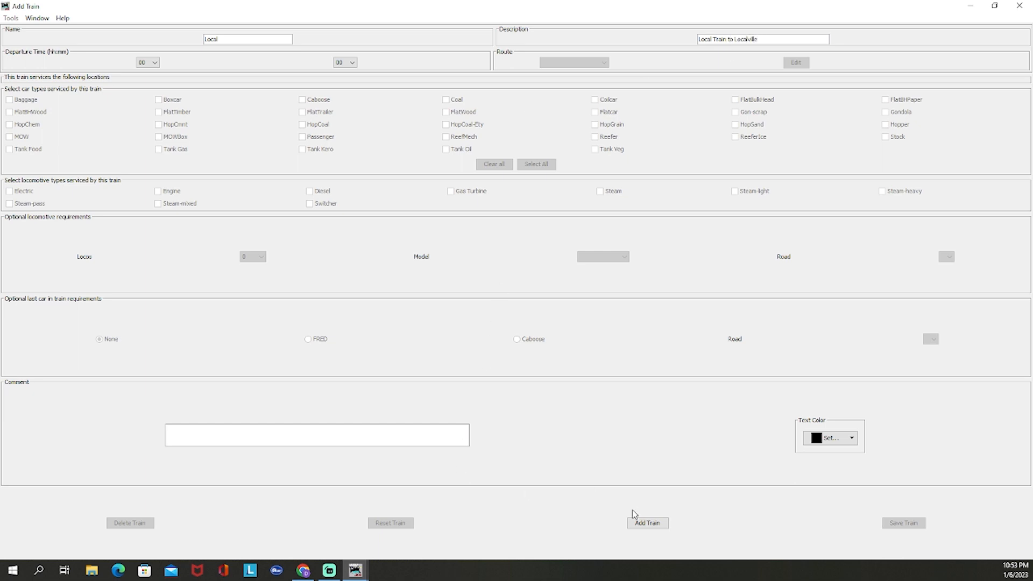
pyautogui.click(649, 522)
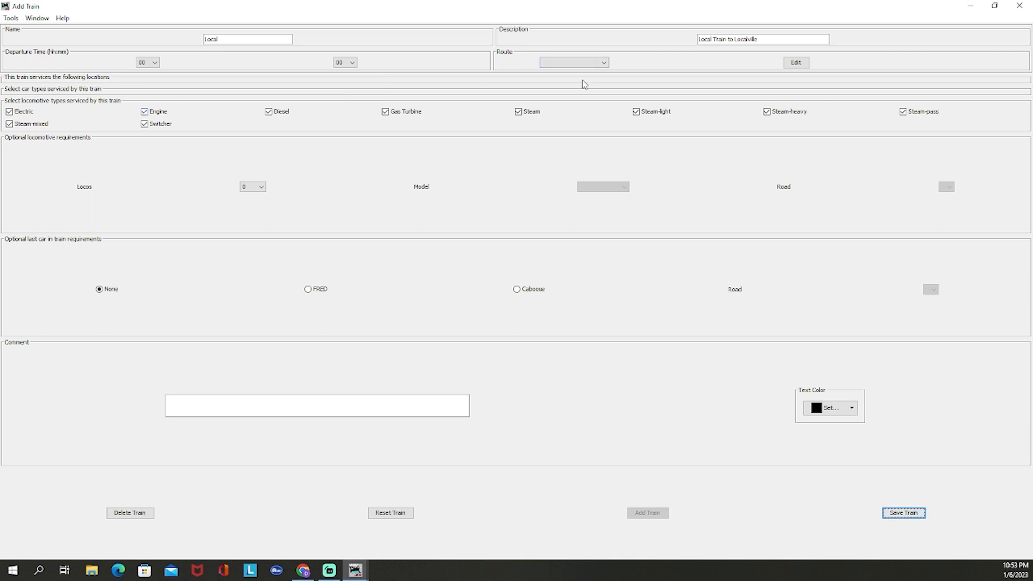
# Assign the Local route to the new Local train and check its entry in the train list.
pyautogui.click(584, 63)
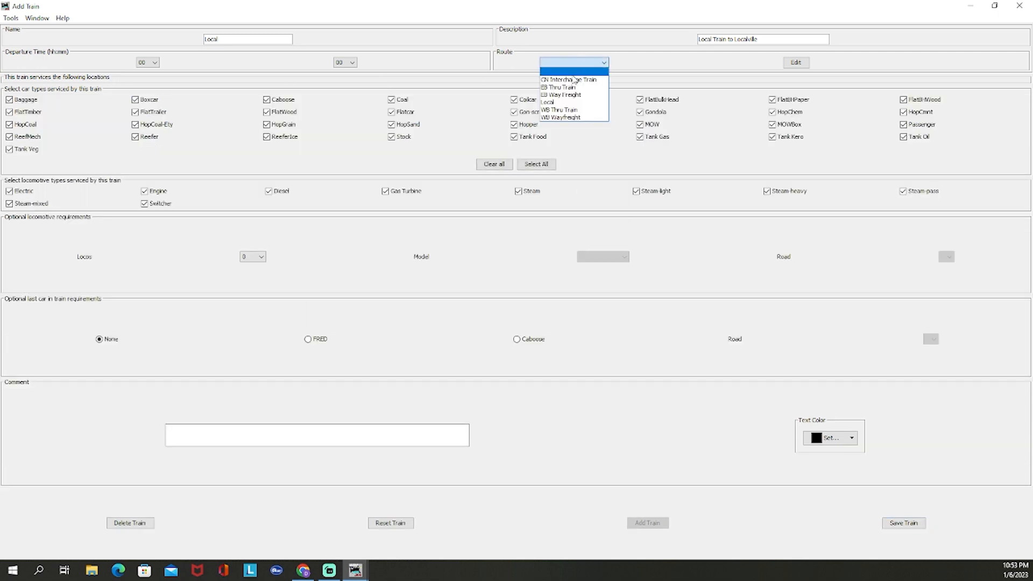
pyautogui.click(565, 103)
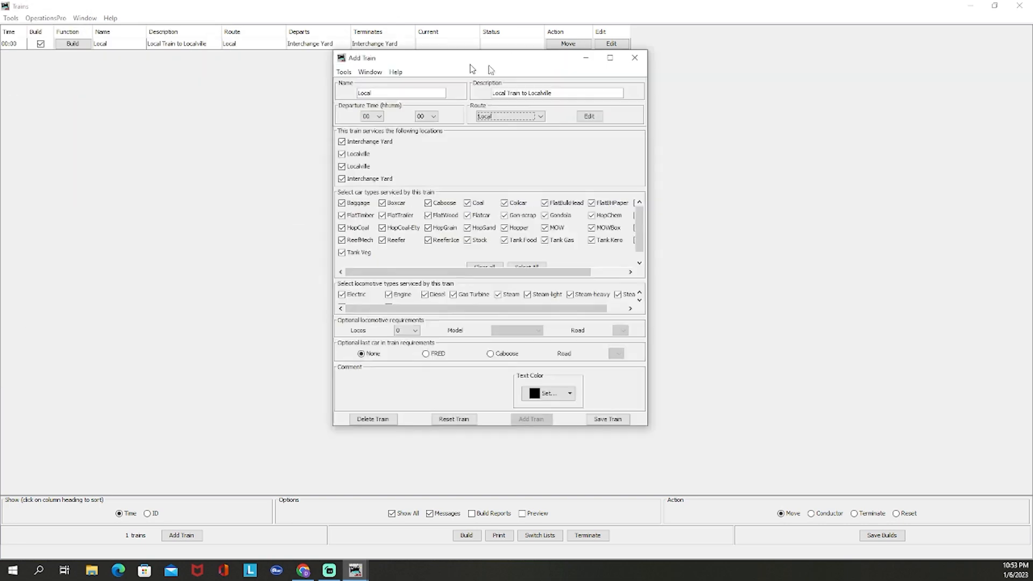
pyautogui.moveTo(471, 65); pyautogui.dragTo(671, 77)
pyautogui.click(812, 69)
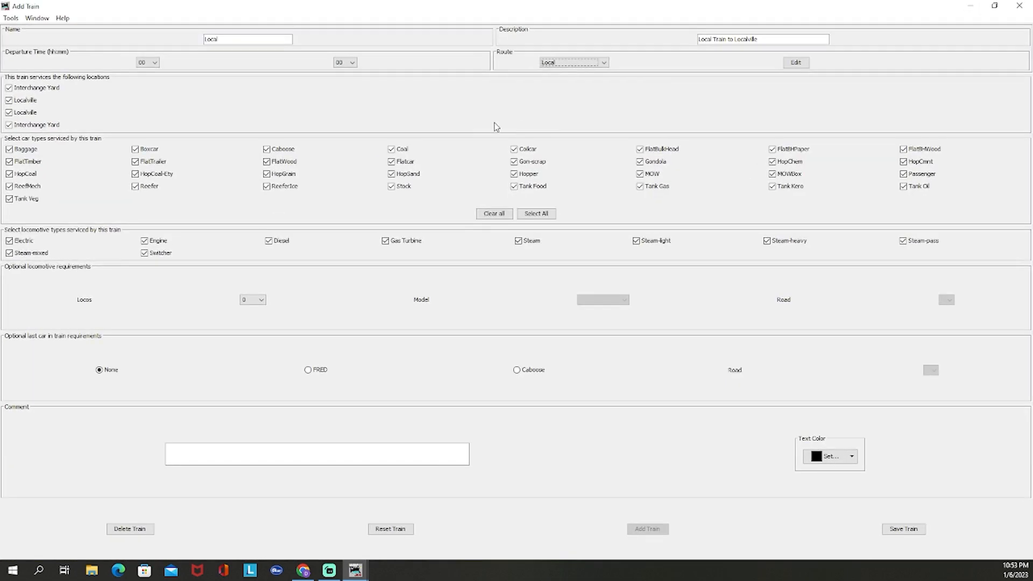
pyautogui.moveTo(415, 11); pyautogui.dragTo(497, 189)
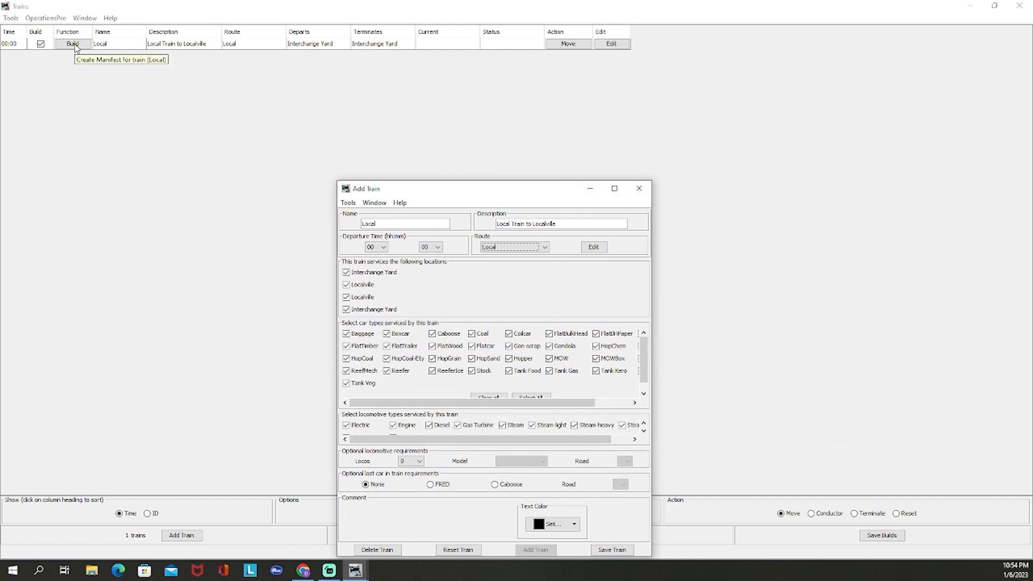
pyautogui.click(614, 188)
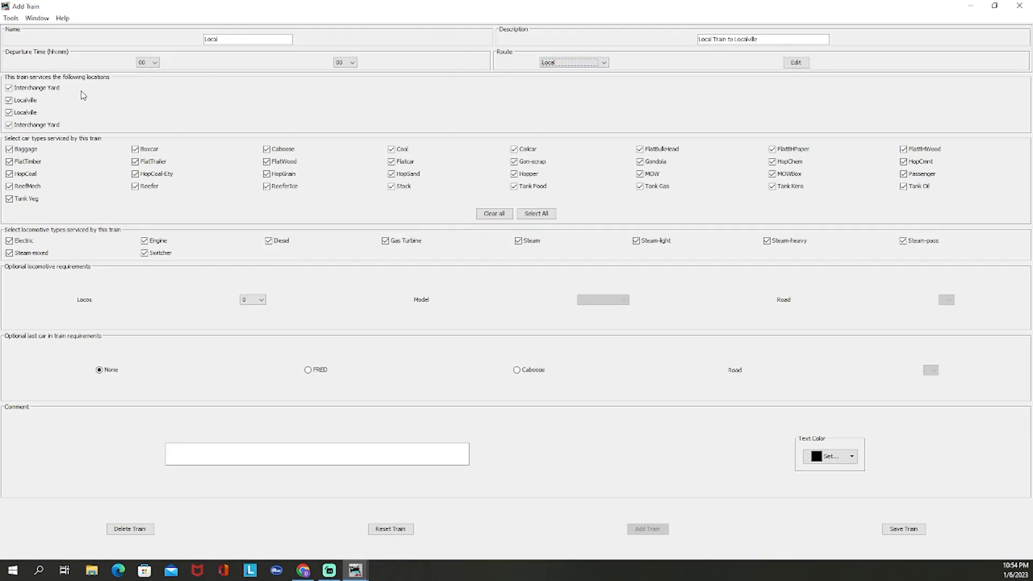
# Limit the Local train's car types to Boxcar, HopGrain, Reefer and Tank Gas.
pyautogui.click(504, 215)
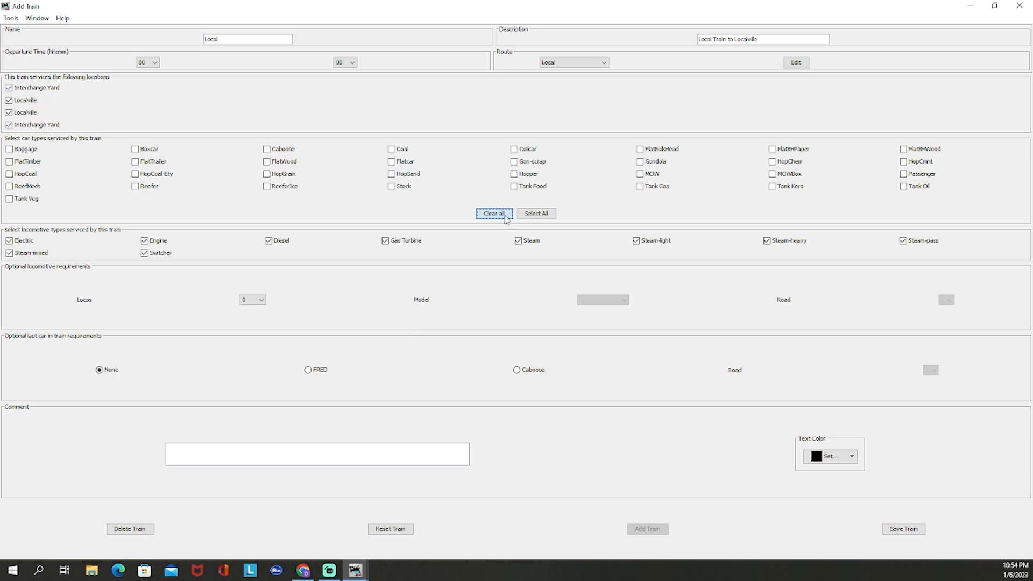
pyautogui.click(152, 153)
pyautogui.click(281, 177)
pyautogui.click(155, 188)
pyautogui.click(667, 190)
# Exclude every locomotive type except Diesel from the Local train.
pyautogui.click(39, 253)
pyautogui.click(30, 241)
pyautogui.click(161, 253)
pyautogui.click(159, 241)
pyautogui.click(405, 245)
pyautogui.click(528, 244)
pyautogui.click(646, 244)
pyautogui.click(785, 243)
pyautogui.click(923, 242)
# Require 1 locomotive with the model left blank for the Local train, and save the train.
pyautogui.click(259, 300)
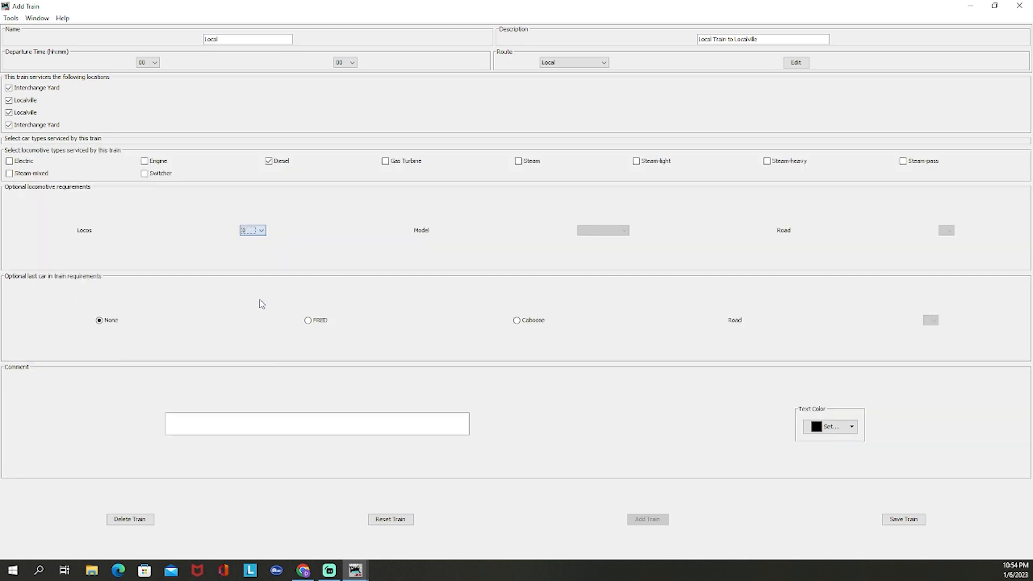
pyautogui.click(262, 300)
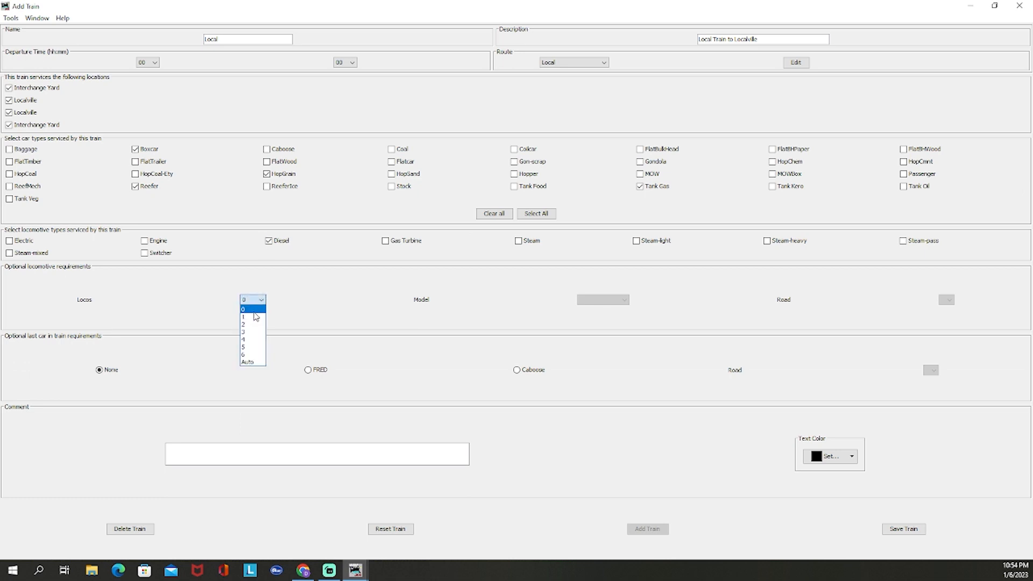
pyautogui.click(254, 317)
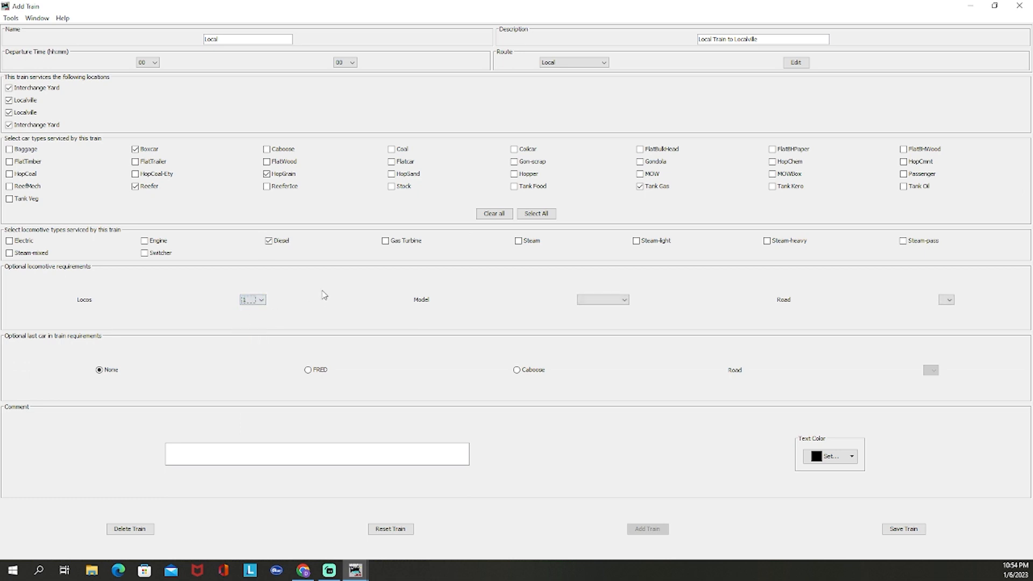
pyautogui.click(626, 299)
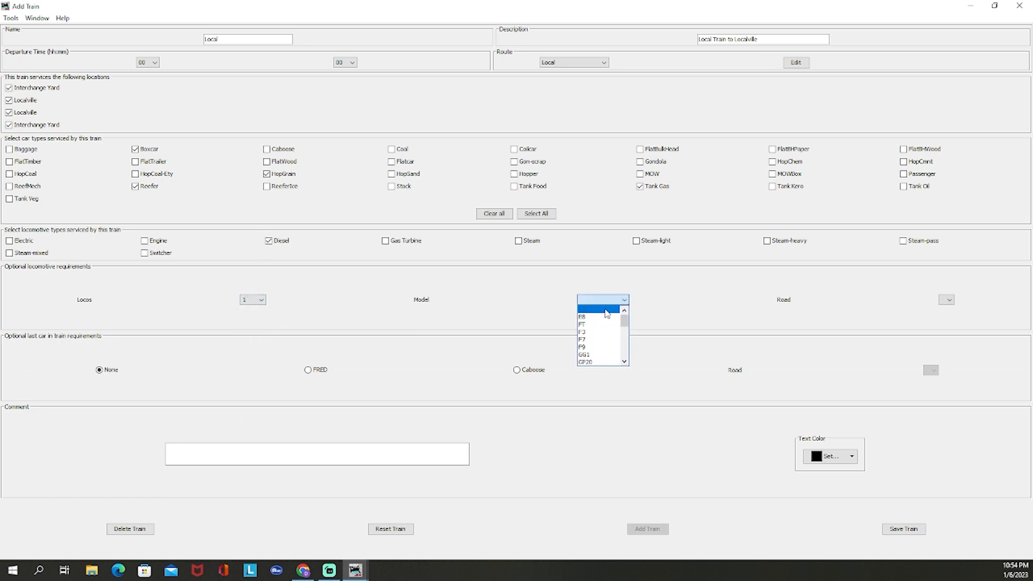
pyautogui.click(607, 313)
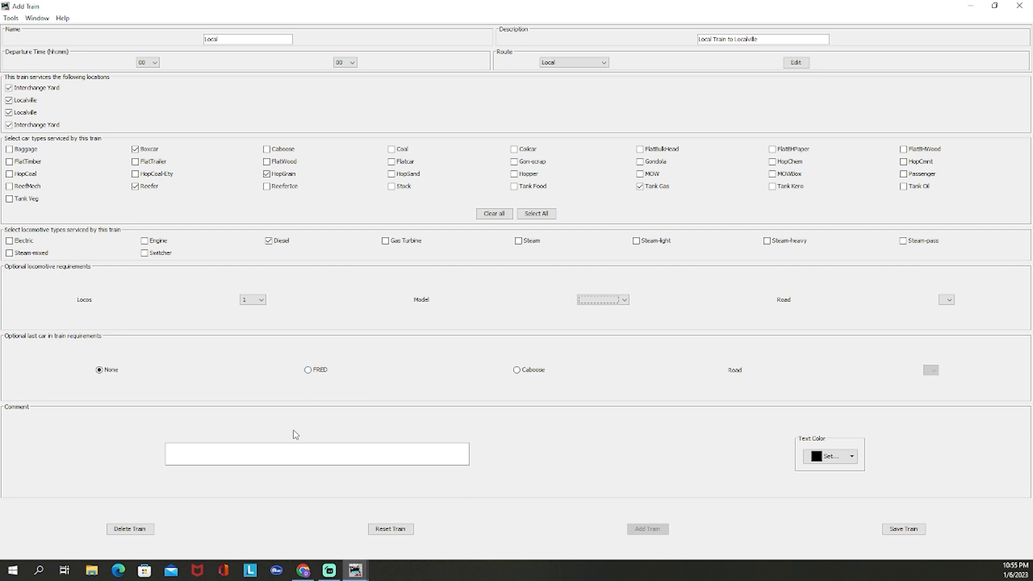
pyautogui.click(911, 532)
pyautogui.click(1019, 6)
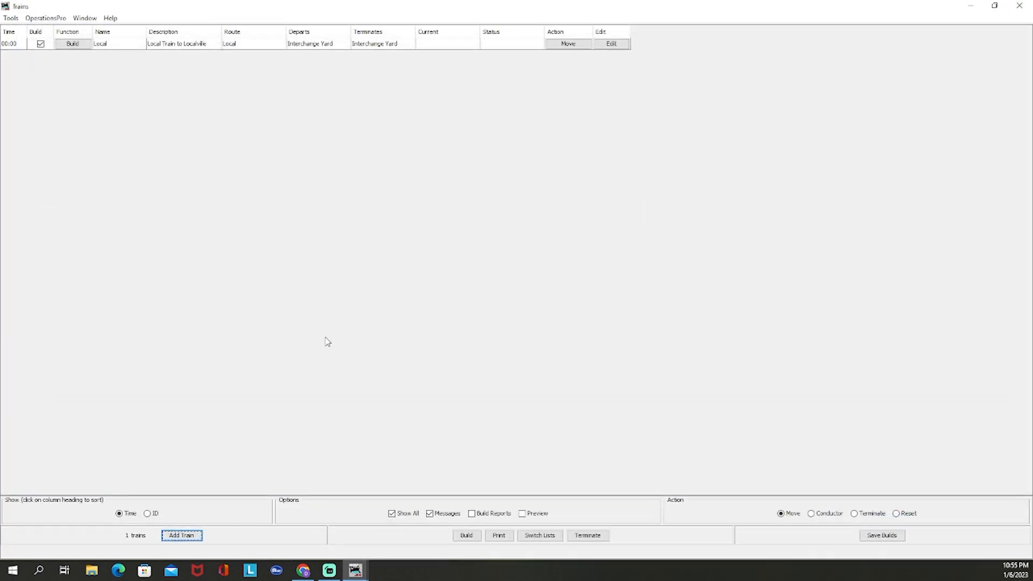
# Add a second train with both its name and description set to "WB Thru Train".
pyautogui.click(183, 536)
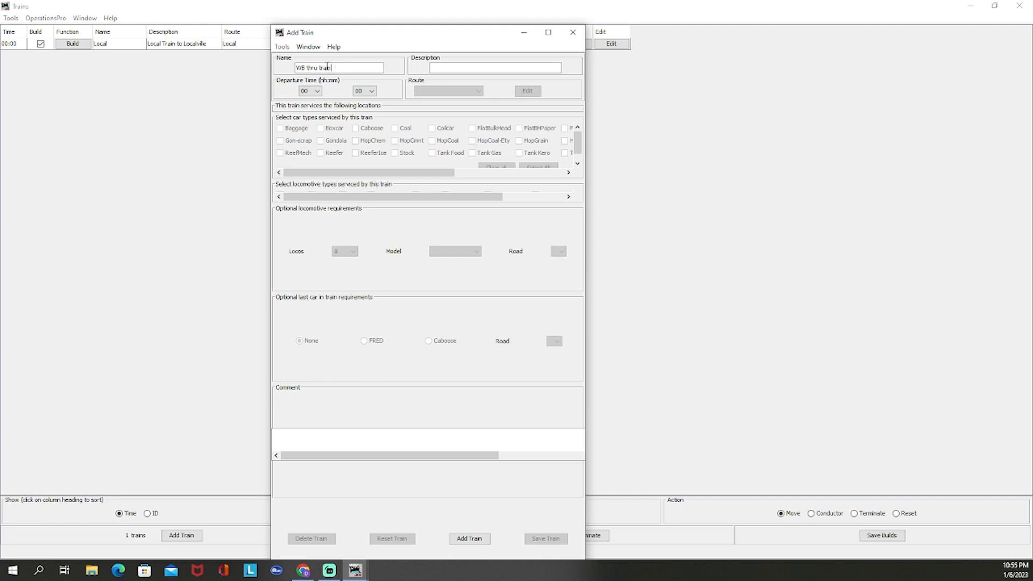
pyautogui.press('BackSpace')
pyautogui.write('T')
pyautogui.press('BackSpace')
pyautogui.write('Thru Train')
pyautogui.moveTo(483, 38); pyautogui.dragTo(558, 30)
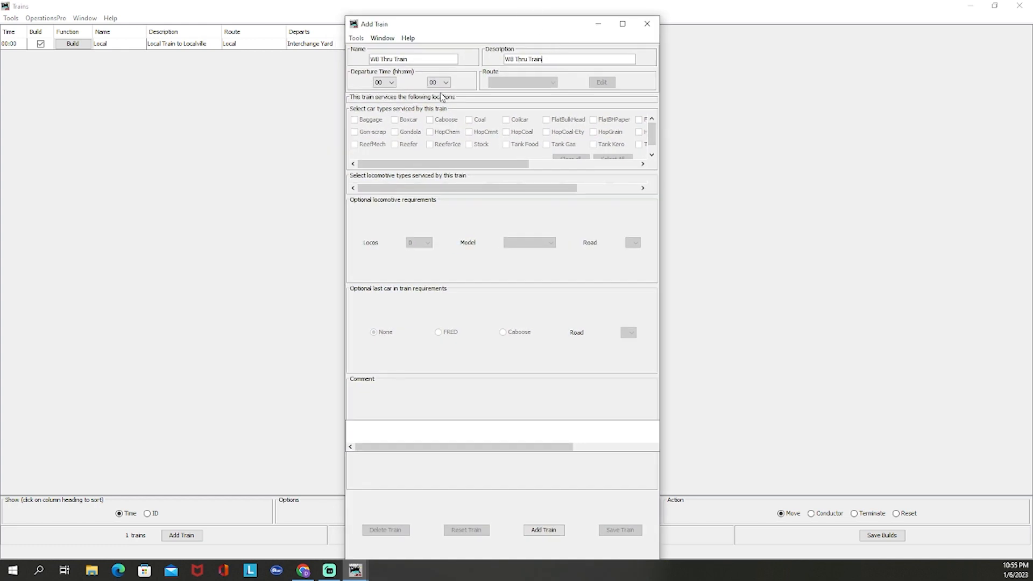
pyautogui.click(623, 26)
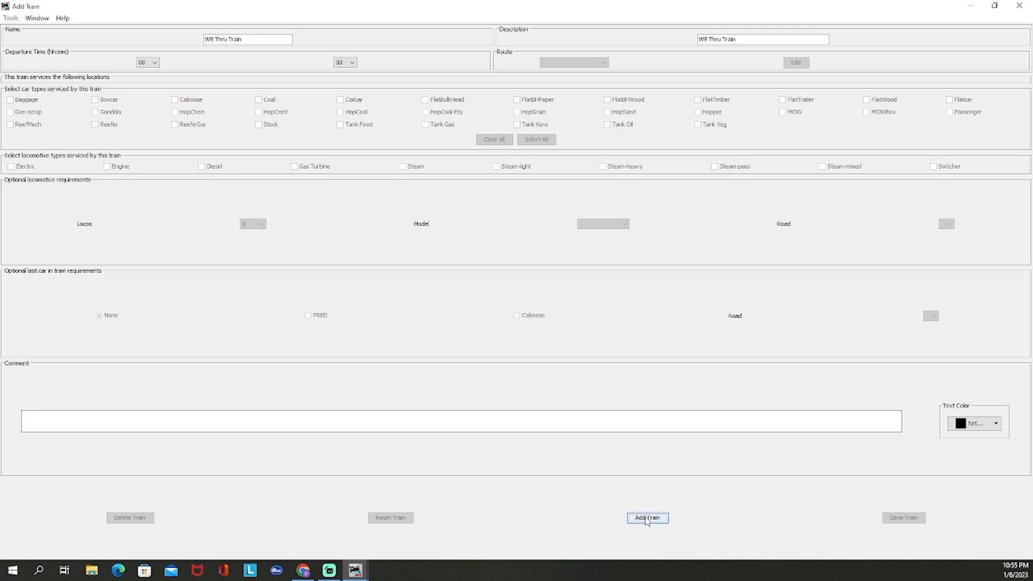
pyautogui.click(648, 519)
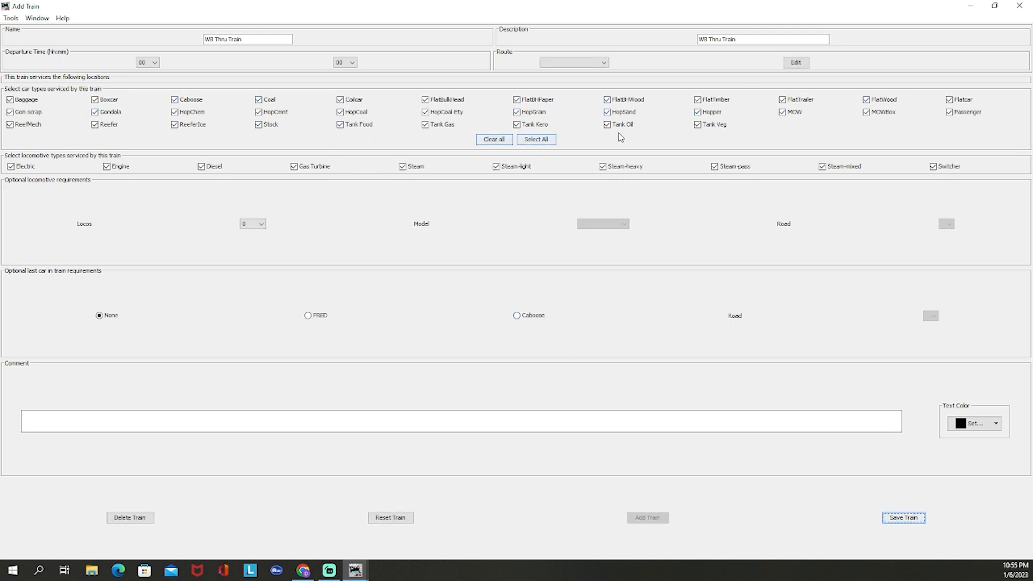
# Restrict the WB Thru Train to Diesel locomotives by excluding all other locomotive types.
pyautogui.click(24, 167)
pyautogui.click(120, 167)
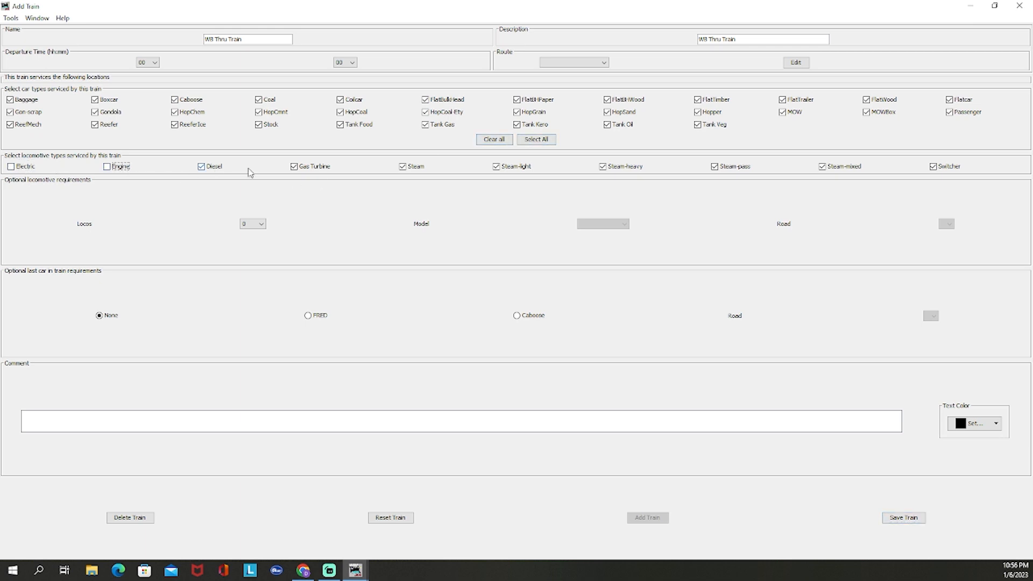
pyautogui.click(327, 167)
pyautogui.click(413, 167)
pyautogui.click(528, 167)
pyautogui.click(624, 167)
pyautogui.click(740, 167)
pyautogui.click(838, 167)
pyautogui.click(935, 168)
# Assign the WB Thru Train route to the WB Thru Train and save the train.
pyautogui.click(574, 63)
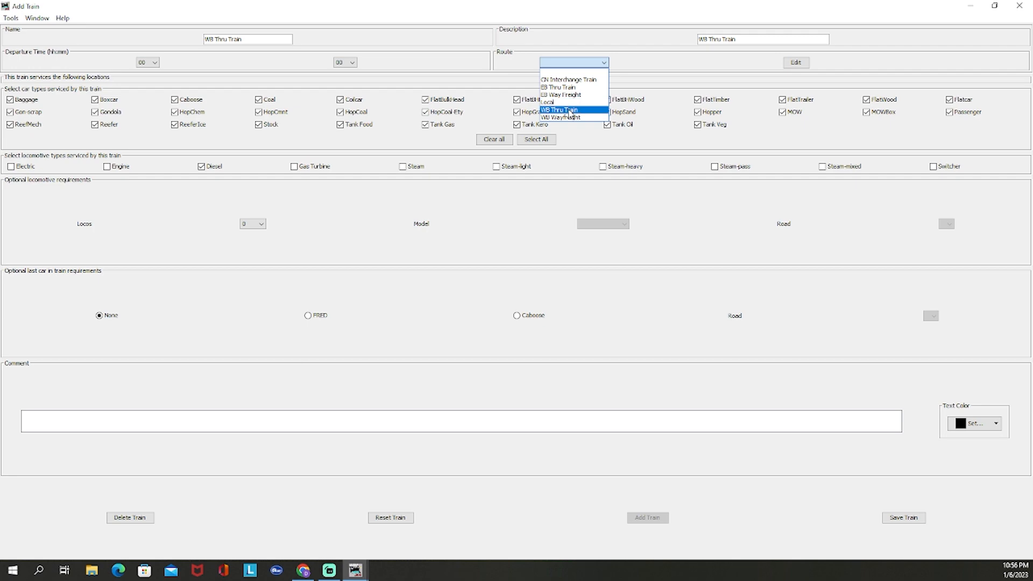
pyautogui.click(570, 110)
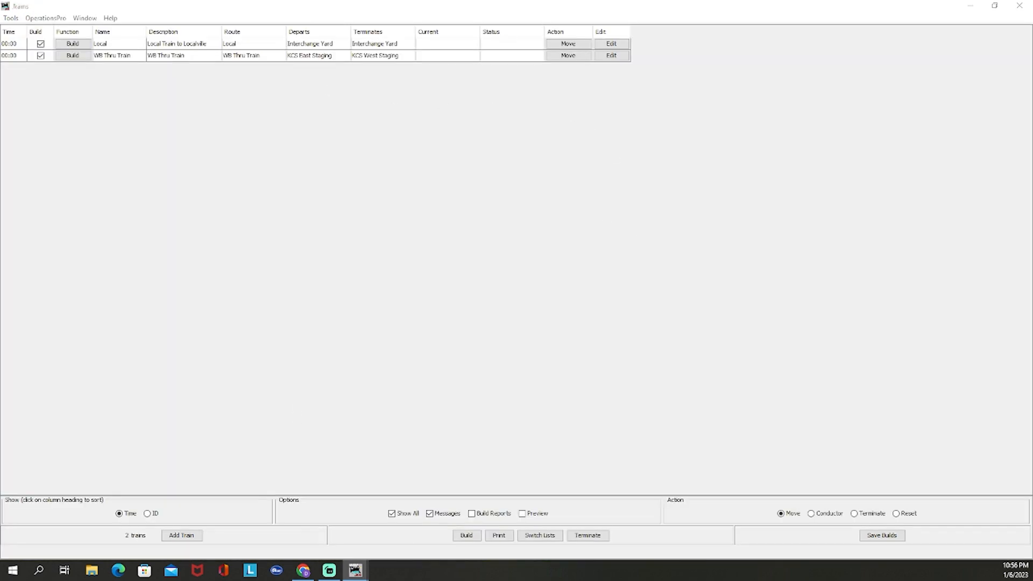
pyautogui.moveTo(0, 73); pyautogui.dragTo(489, 98)
pyautogui.click(537, 96)
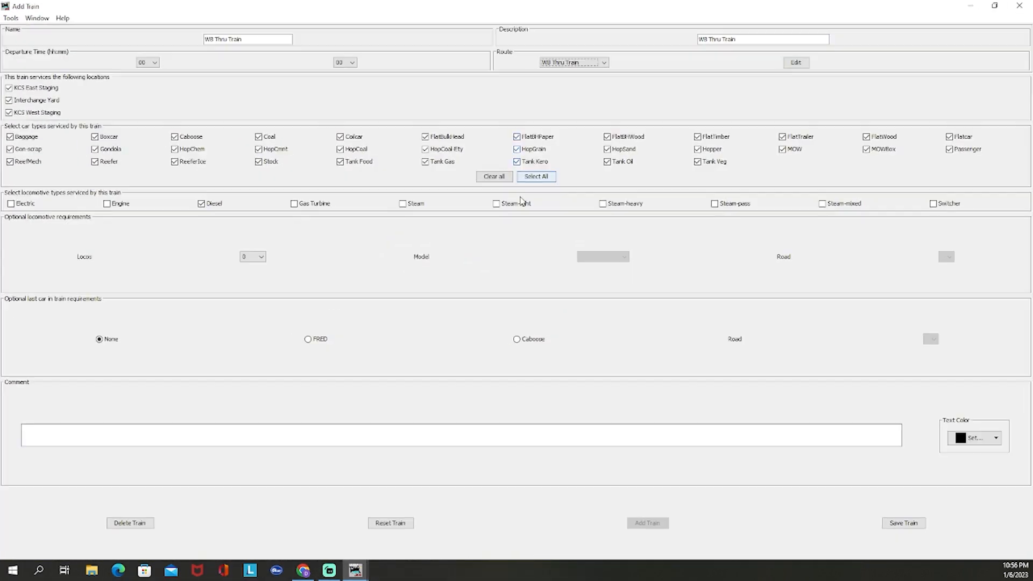
pyautogui.click(904, 523)
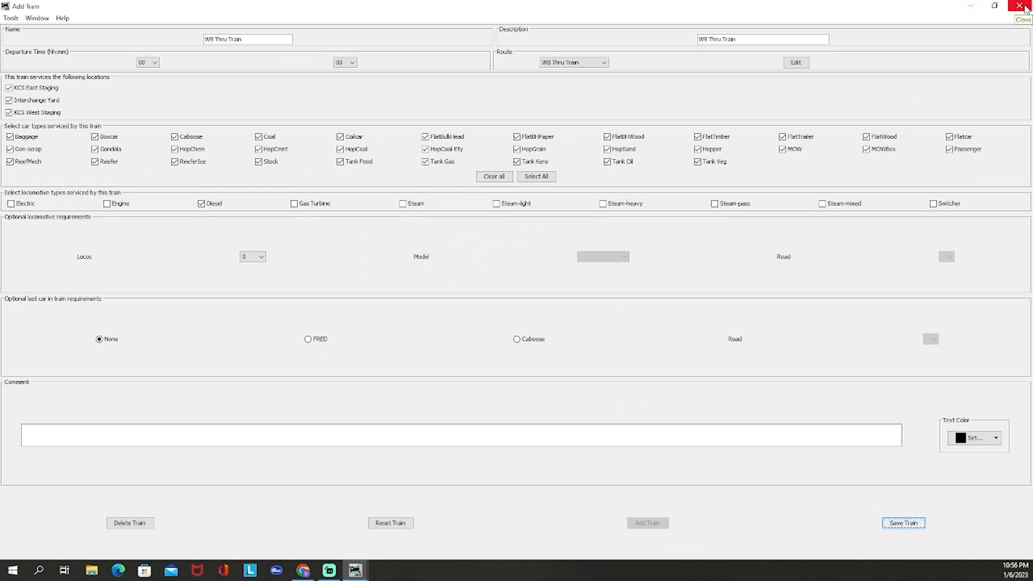
pyautogui.click(1023, 6)
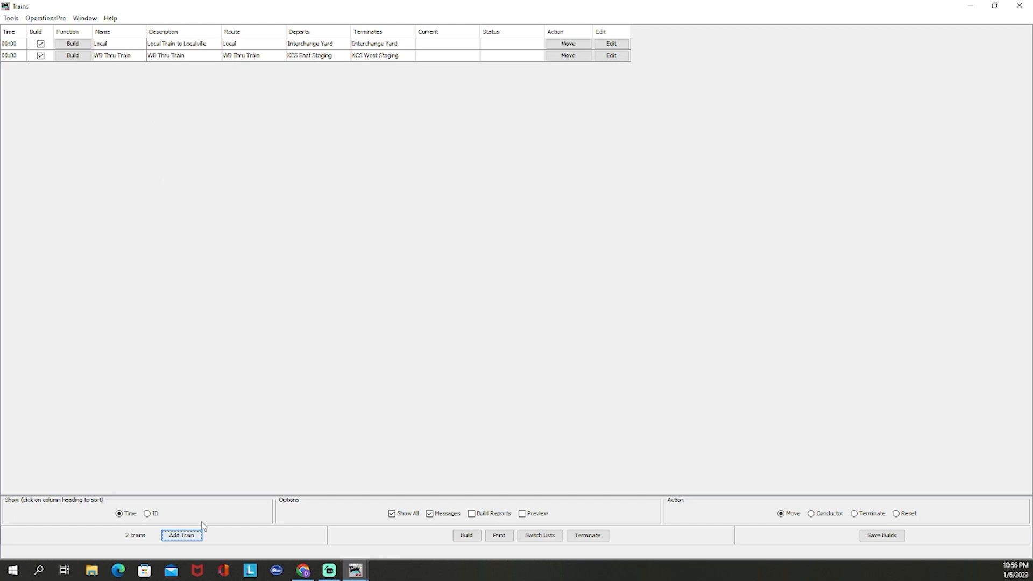
# Add a train with both its name and description set to "EB Thru Train".
pyautogui.click(192, 536)
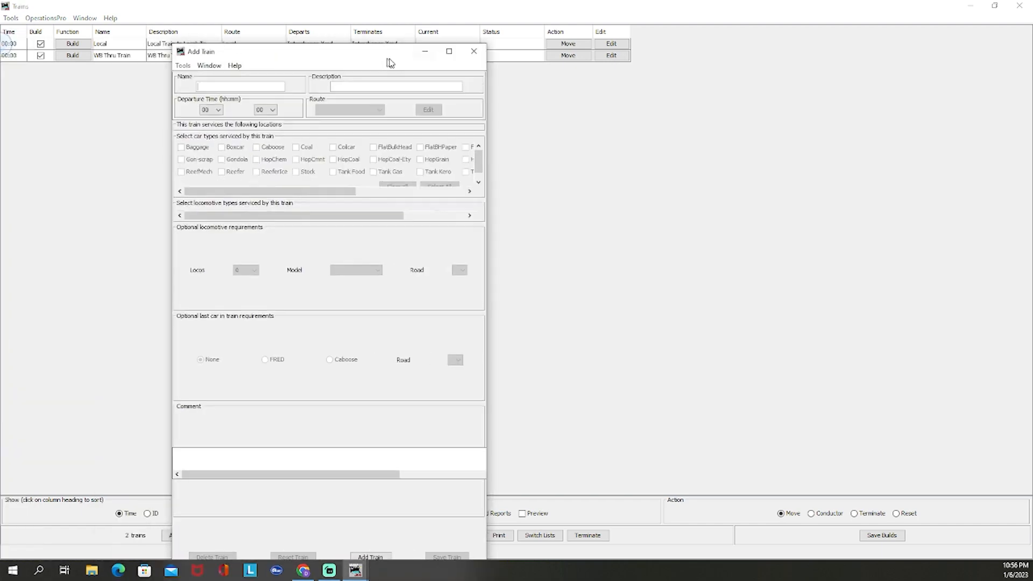
pyautogui.moveTo(387, 57); pyautogui.dragTo(449, 55)
pyautogui.click(507, 51)
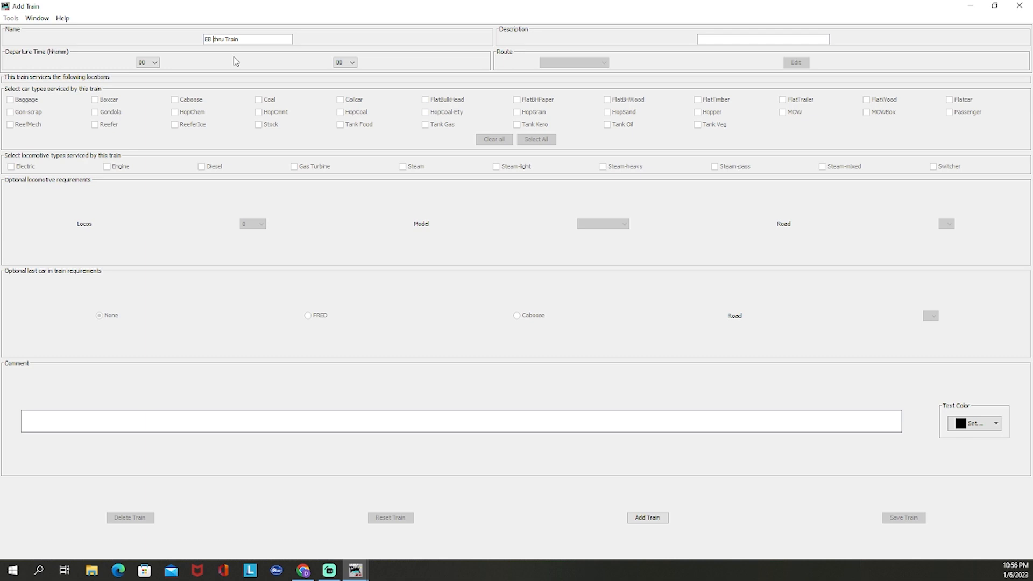
pyautogui.press('Delete')
pyautogui.write('T')
pyautogui.moveTo(242, 39); pyautogui.dragTo(204, 40)
pyautogui.hotkey('ctrl', 'c')
pyautogui.click(738, 41)
pyautogui.hotkey('ctrl', 'v')
pyautogui.click(647, 518)
# Assign the EB Thru Train route to the EB Thru Train.
pyautogui.click(574, 63)
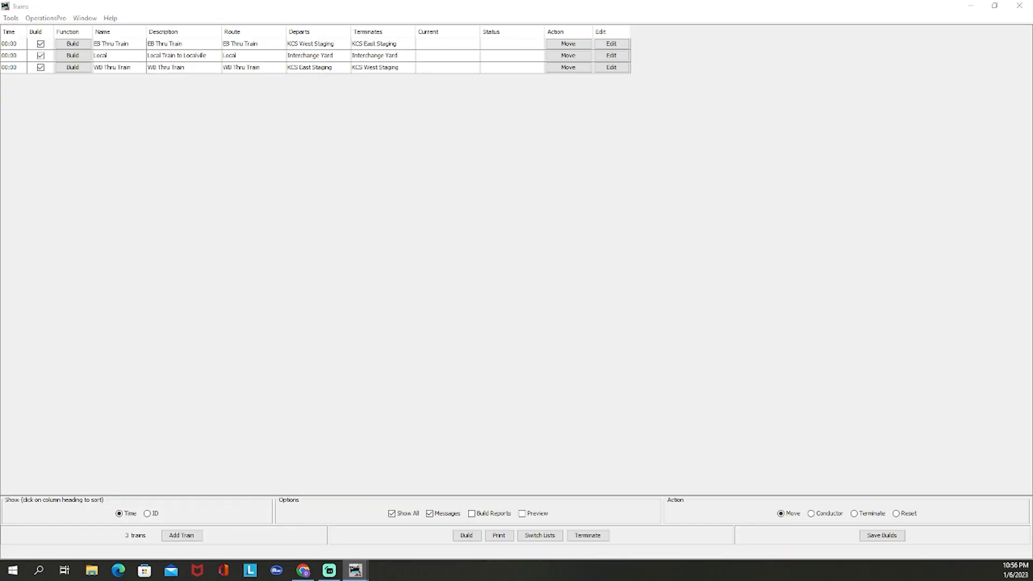
pyautogui.moveTo(1, 67); pyautogui.dragTo(593, 116)
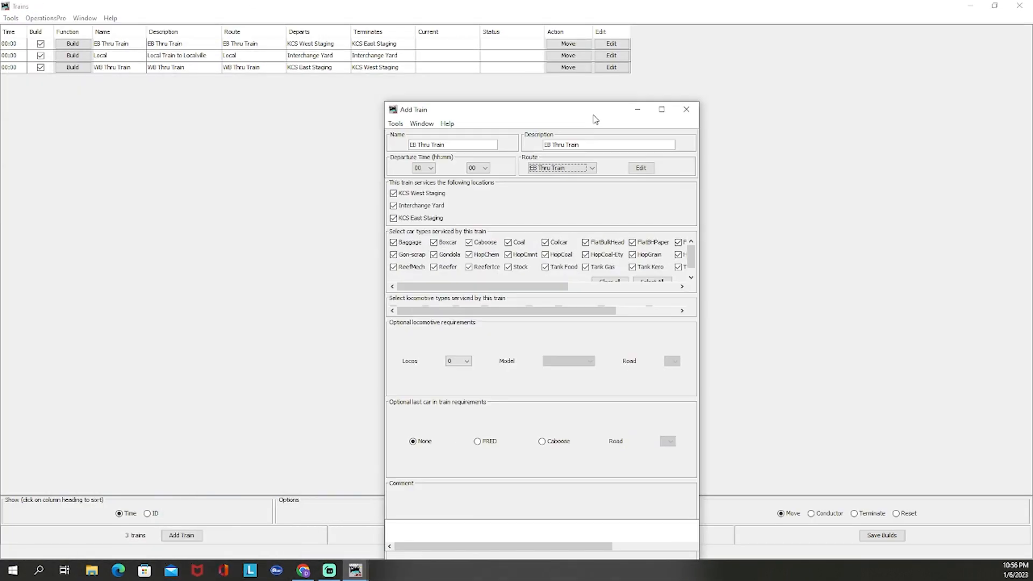
pyautogui.click(662, 109)
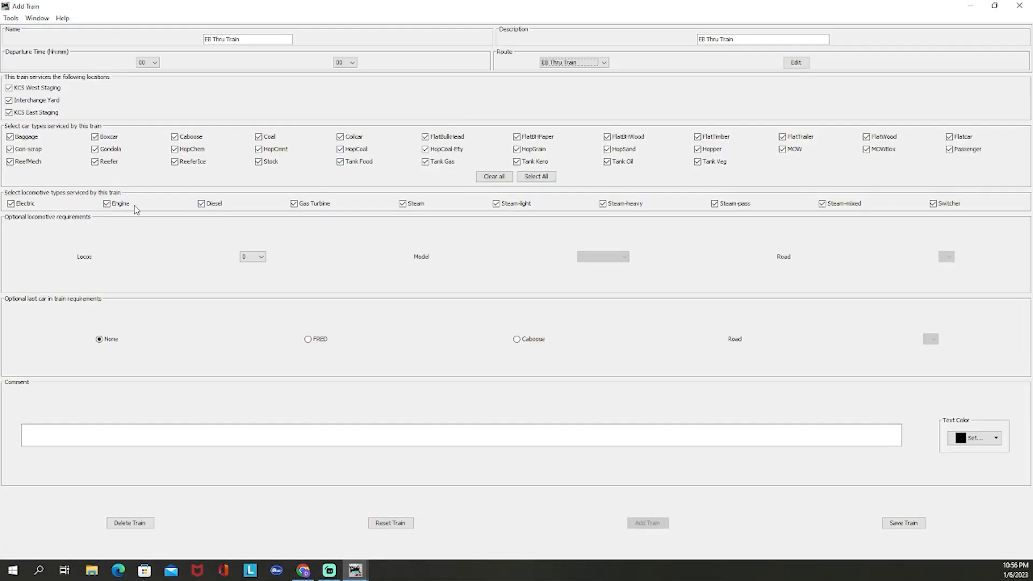
# Restrict the EB Thru Train to Diesel locomotives by excluding all other locomotive types, and save the train.
pyautogui.click(117, 205)
pyautogui.click(30, 205)
pyautogui.click(317, 208)
pyautogui.click(527, 206)
pyautogui.click(418, 208)
pyautogui.click(632, 209)
pyautogui.click(737, 207)
pyautogui.click(834, 207)
pyautogui.click(947, 205)
pyautogui.click(905, 523)
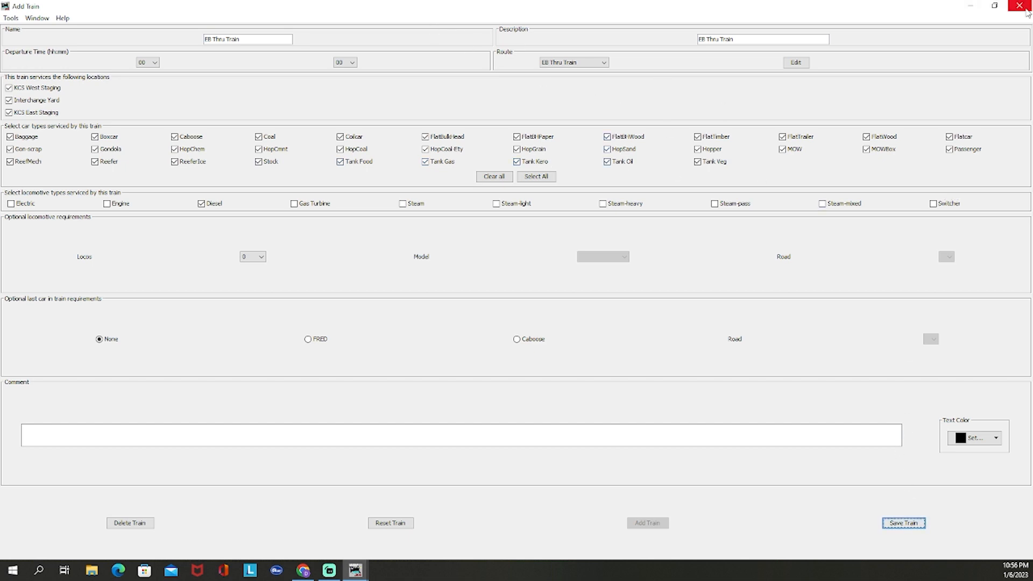
pyautogui.click(1020, 5)
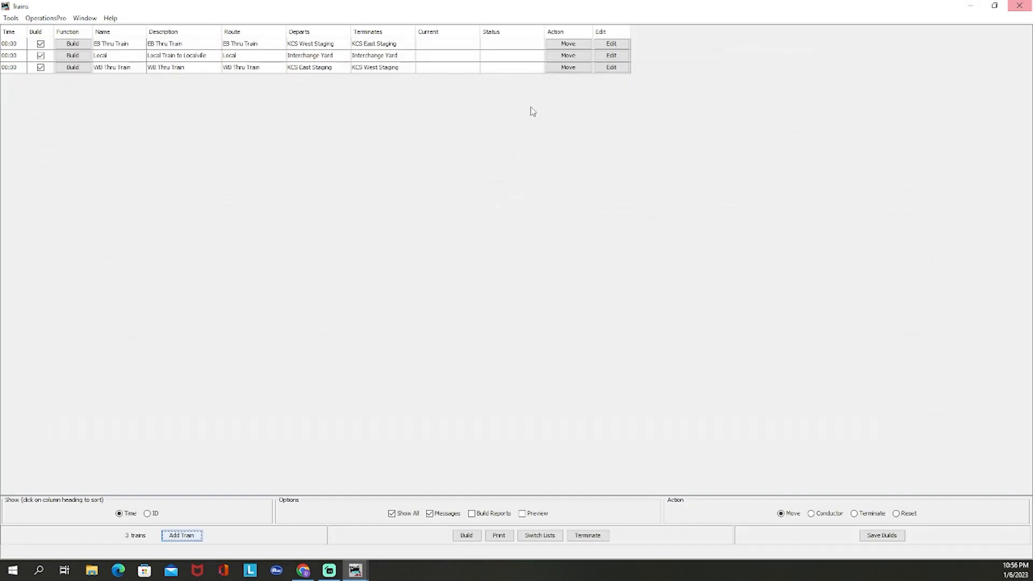
# Add a train with both its name and description set to "CN Int Train".
pyautogui.click(190, 540)
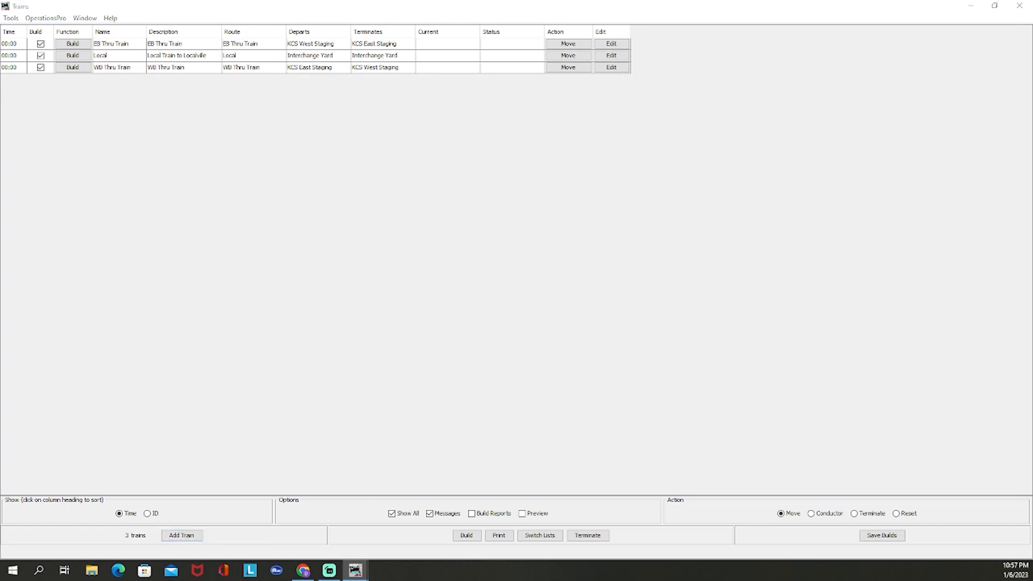
pyautogui.moveTo(247, 21); pyautogui.dragTo(501, 39)
pyautogui.click(537, 35)
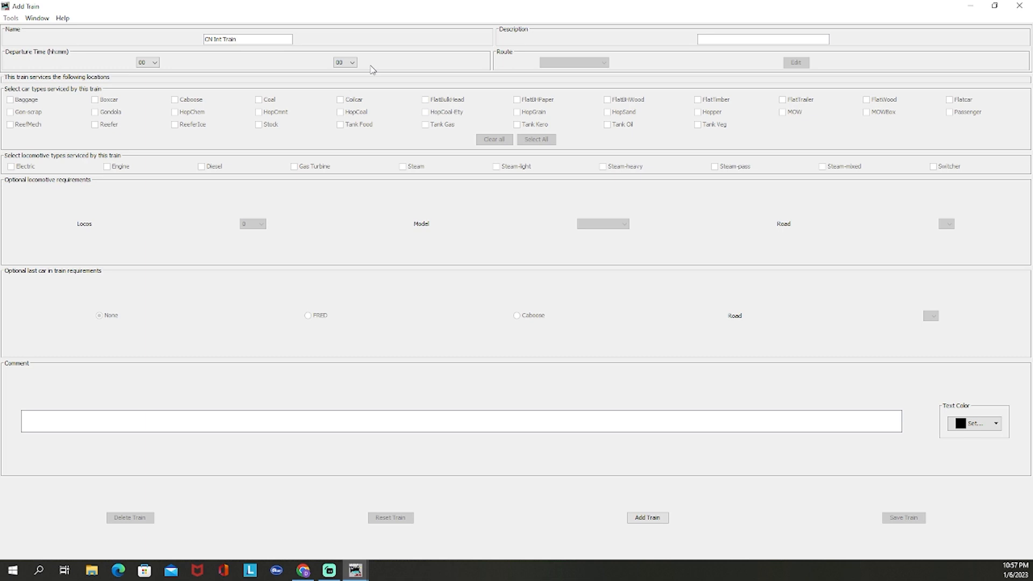
pyautogui.moveTo(258, 39); pyautogui.dragTo(198, 41)
pyautogui.hotkey('ctrl', 'c')
pyautogui.click(719, 42)
pyautogui.hotkey('ctrl', 'v')
pyautogui.click(666, 517)
# Assign the CN Interchange Train route to the CN Int Train and require 1 locomotive.
pyautogui.click(572, 63)
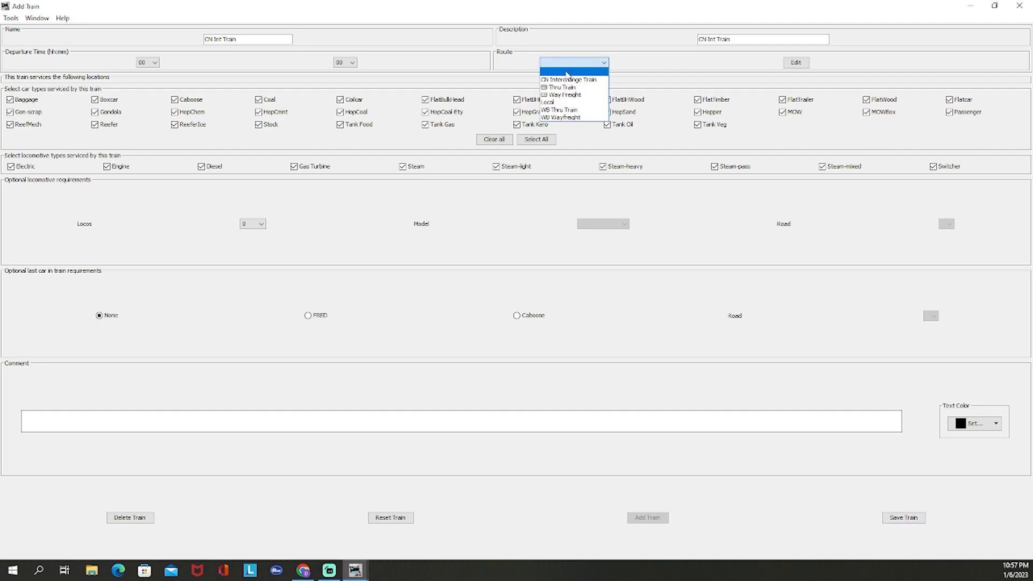
pyautogui.click(569, 80)
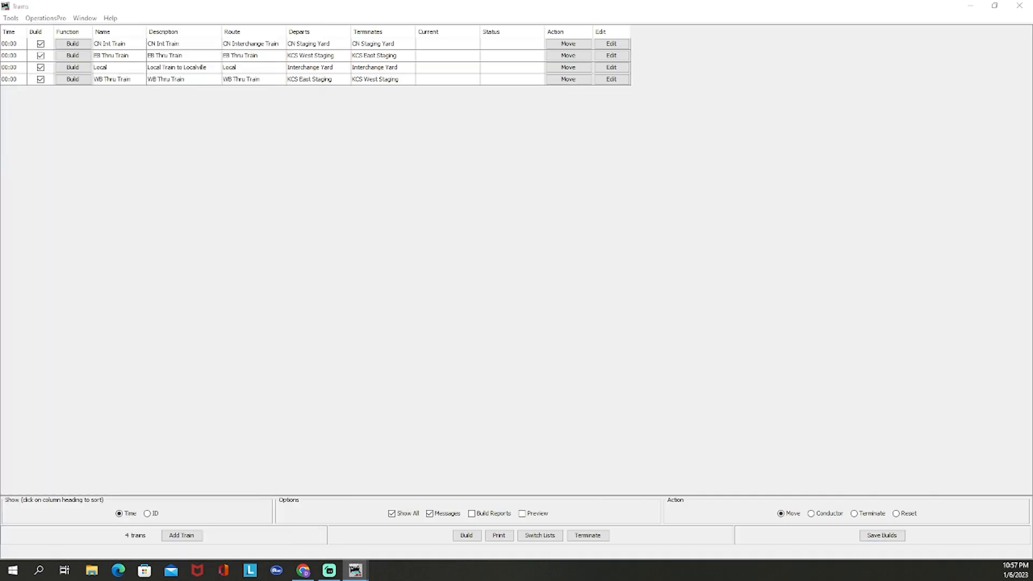
pyautogui.moveTo(0, 43); pyautogui.dragTo(513, 56)
pyautogui.click(575, 53)
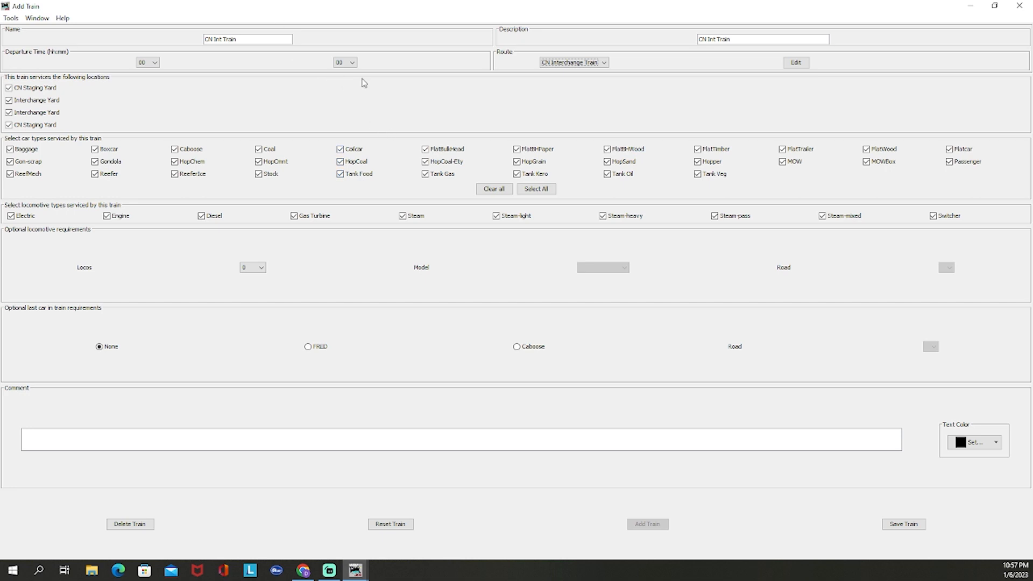
pyautogui.click(261, 268)
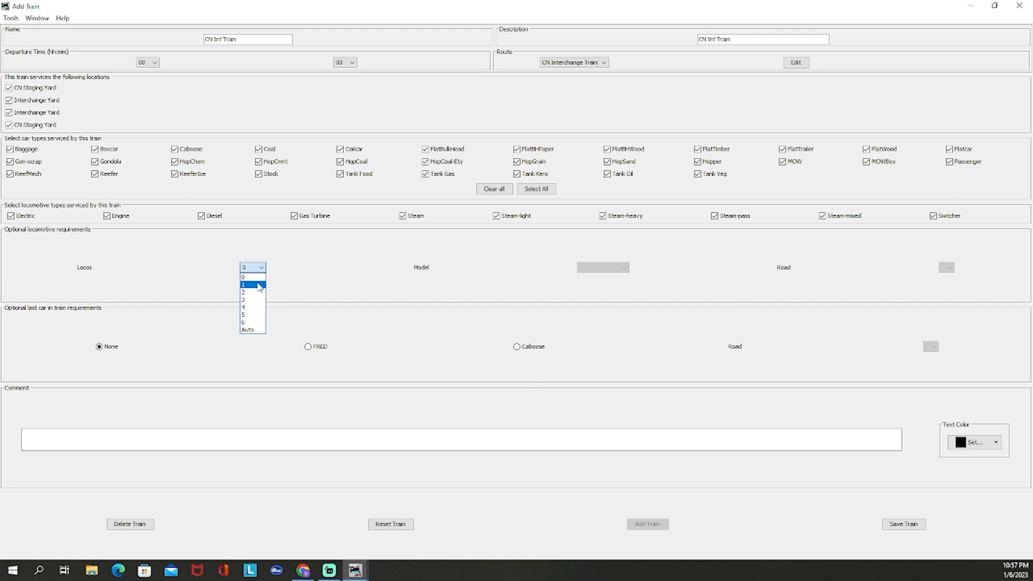
pyautogui.click(259, 286)
# Exclude every locomotive type except Diesel from the CN Int Train and save the train.
pyautogui.click(120, 216)
pyautogui.click(27, 216)
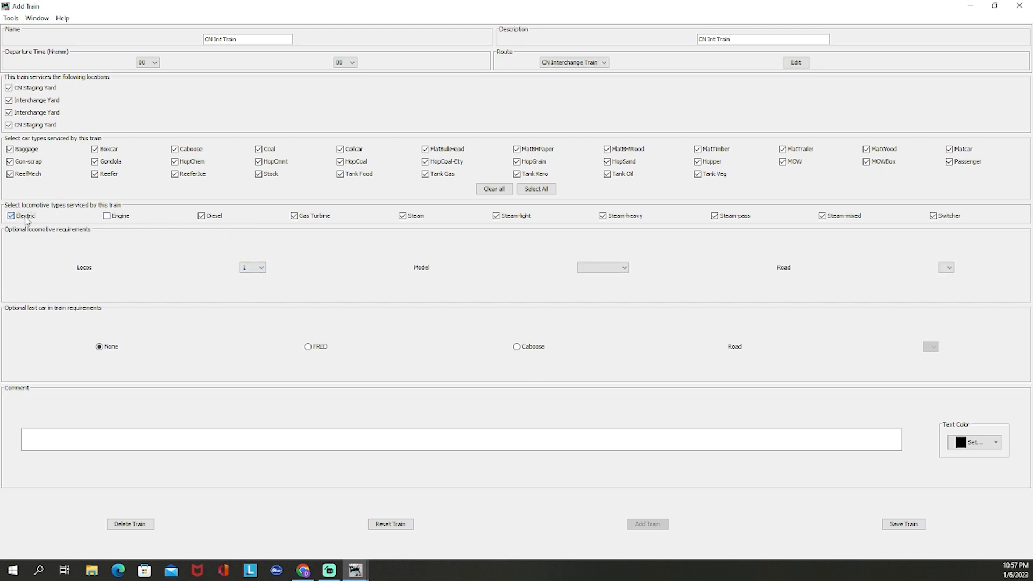
pyautogui.click(317, 217)
pyautogui.click(413, 218)
pyautogui.click(516, 217)
pyautogui.click(609, 218)
pyautogui.click(743, 218)
pyautogui.click(854, 218)
pyautogui.click(939, 217)
pyautogui.click(912, 525)
pyautogui.click(1019, 5)
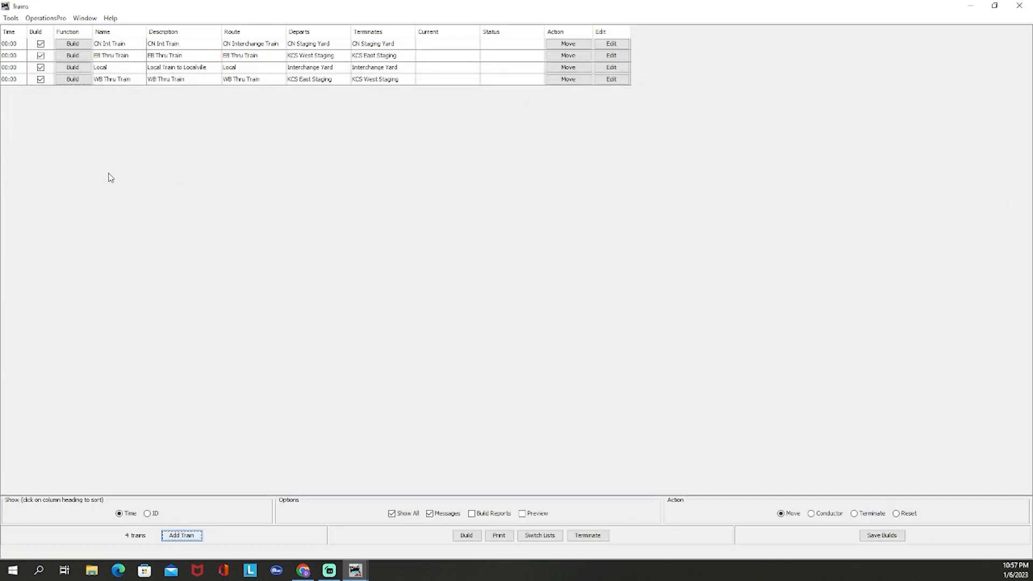
# Add a train with both its name and description set to "EB Way Freight".
pyautogui.click(192, 538)
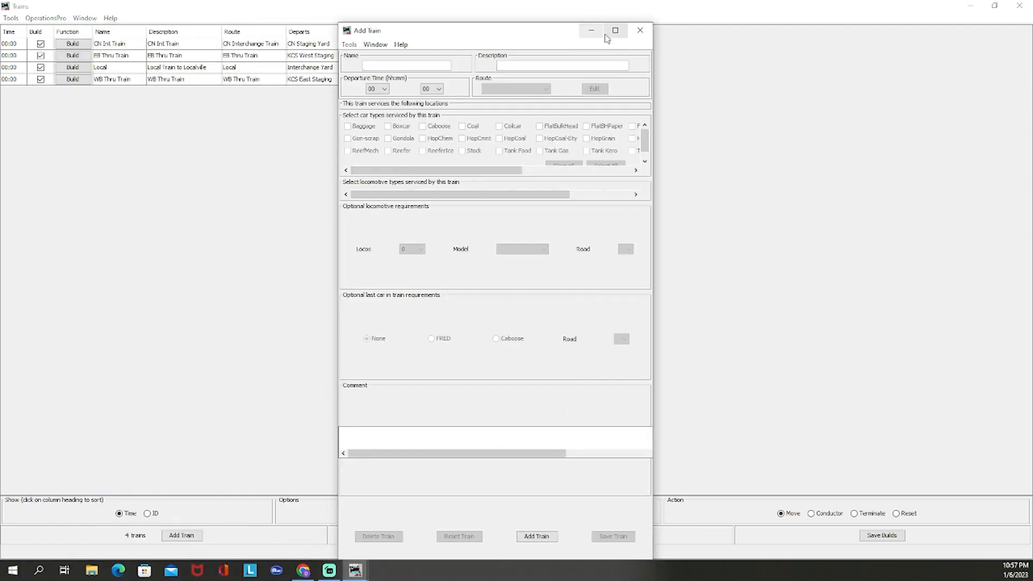
pyautogui.click(615, 30)
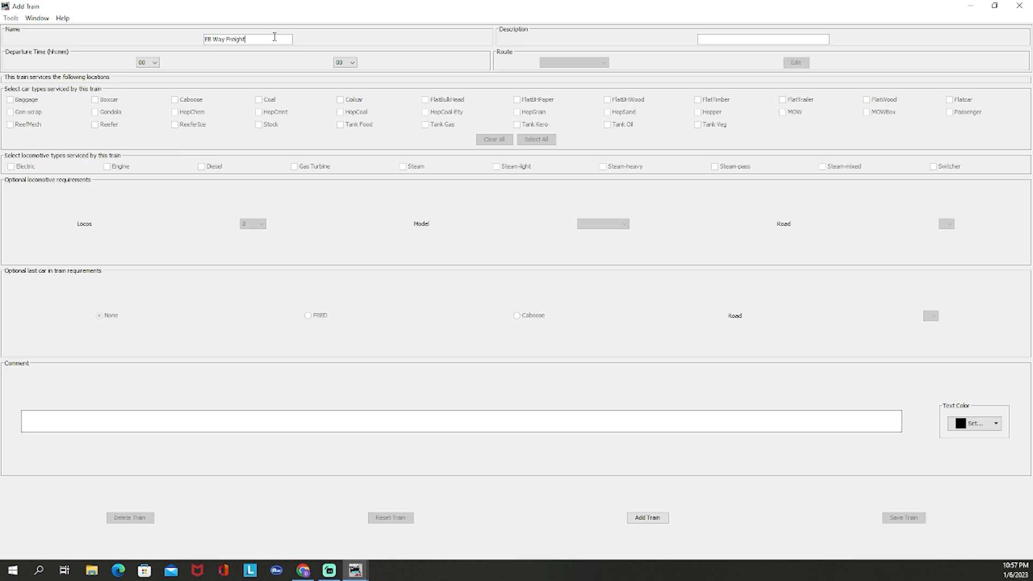
pyautogui.tripleClick(204, 42)
pyautogui.hotkey('ctrl', 'c')
pyautogui.click(715, 39)
pyautogui.hotkey('ctrl', 'v')
pyautogui.click(648, 518)
# Assign the EB Way Freight route to the EB Way Freight train and require 1 locomotive.
pyautogui.click(592, 63)
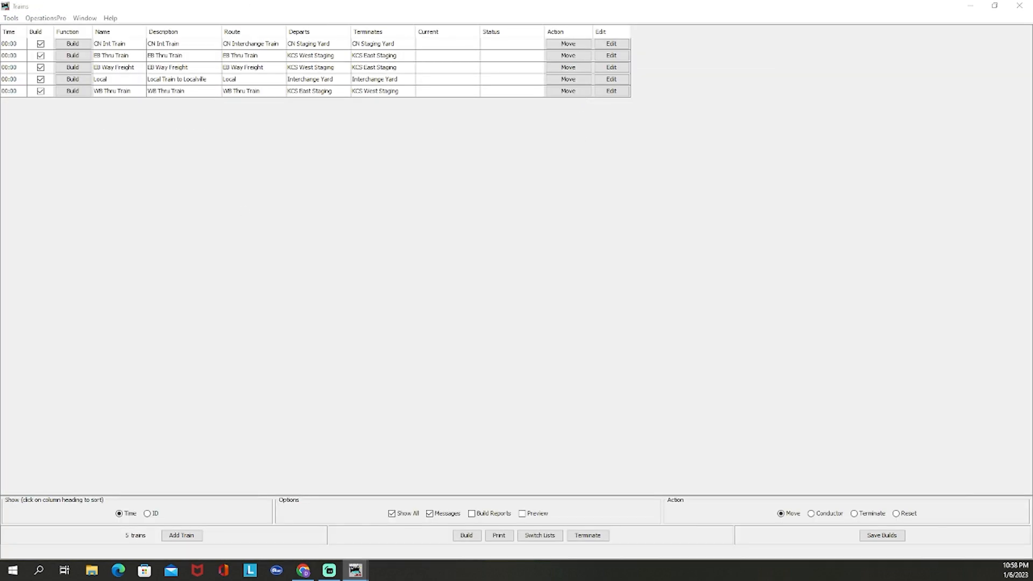
pyautogui.moveTo(1, 38); pyautogui.dragTo(533, 63)
pyautogui.click(572, 60)
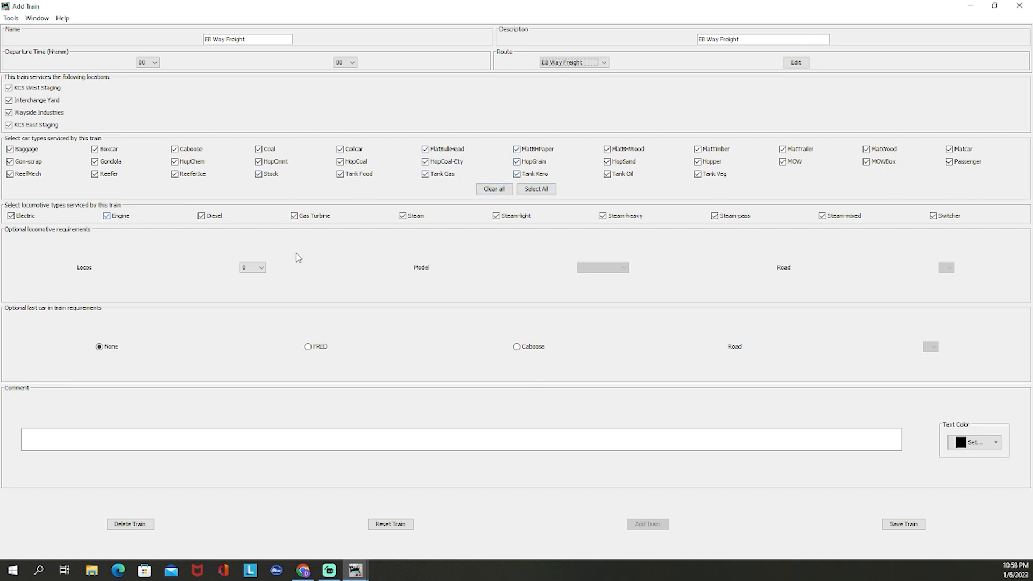
pyautogui.click(253, 268)
pyautogui.click(251, 280)
# Exclude every locomotive type except Diesel from the EB Way Freight train and save the train.
pyautogui.click(21, 216)
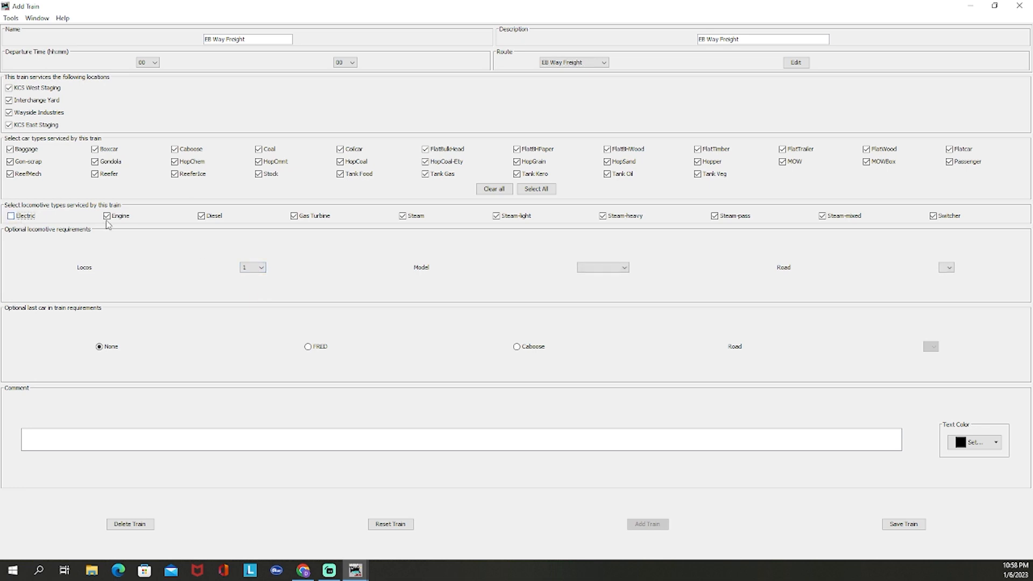
pyautogui.click(108, 218)
pyautogui.click(306, 218)
pyautogui.click(416, 216)
pyautogui.click(509, 216)
pyautogui.click(639, 218)
pyautogui.click(727, 218)
pyautogui.click(850, 219)
pyautogui.click(943, 218)
pyautogui.click(906, 530)
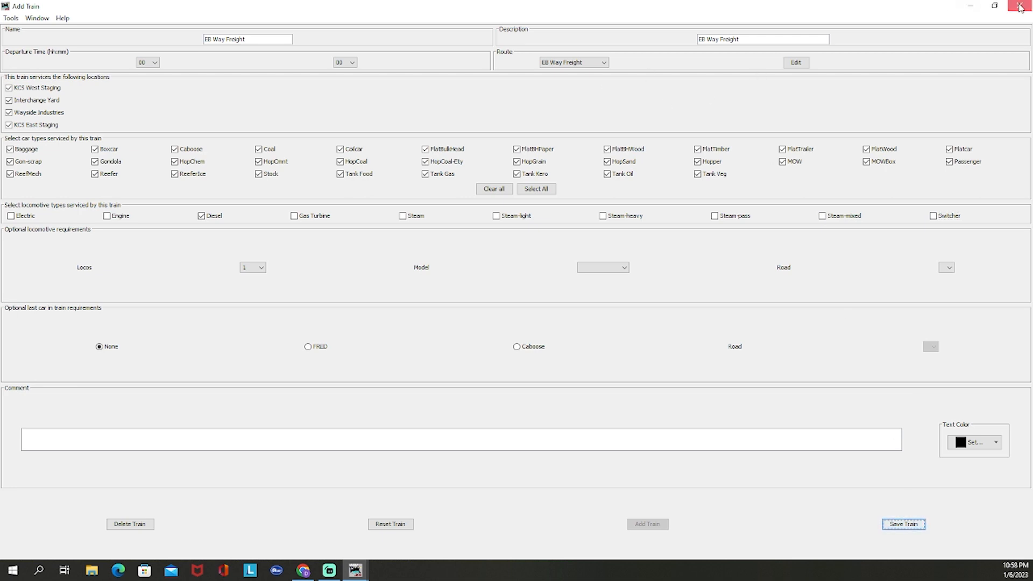
pyautogui.click(1020, 7)
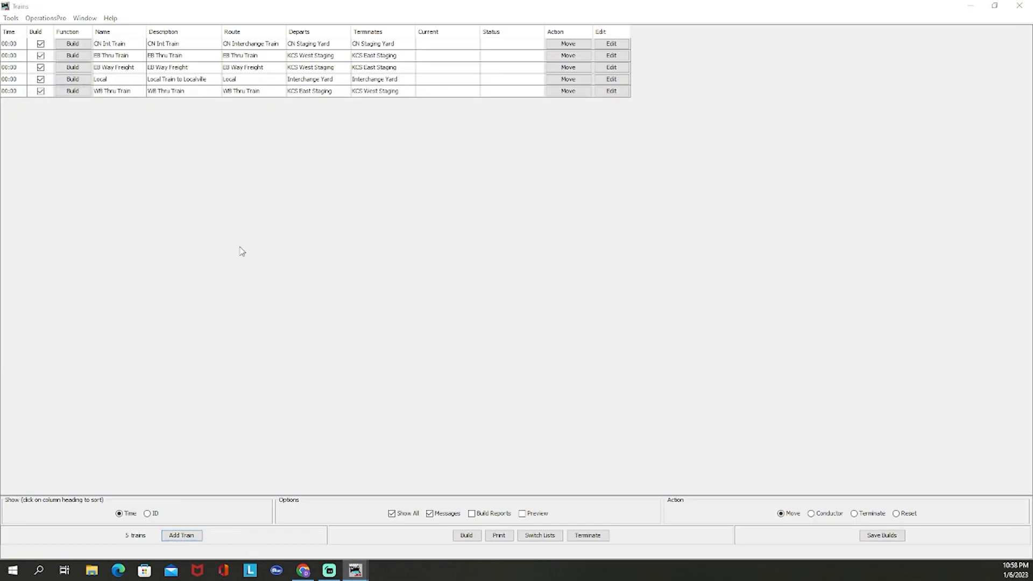
# Add a train with both its name and description set to "WB Way Freight".
pyautogui.click(182, 535)
pyautogui.moveTo(439, 20); pyautogui.dragTo(518, 24)
pyautogui.click(583, 25)
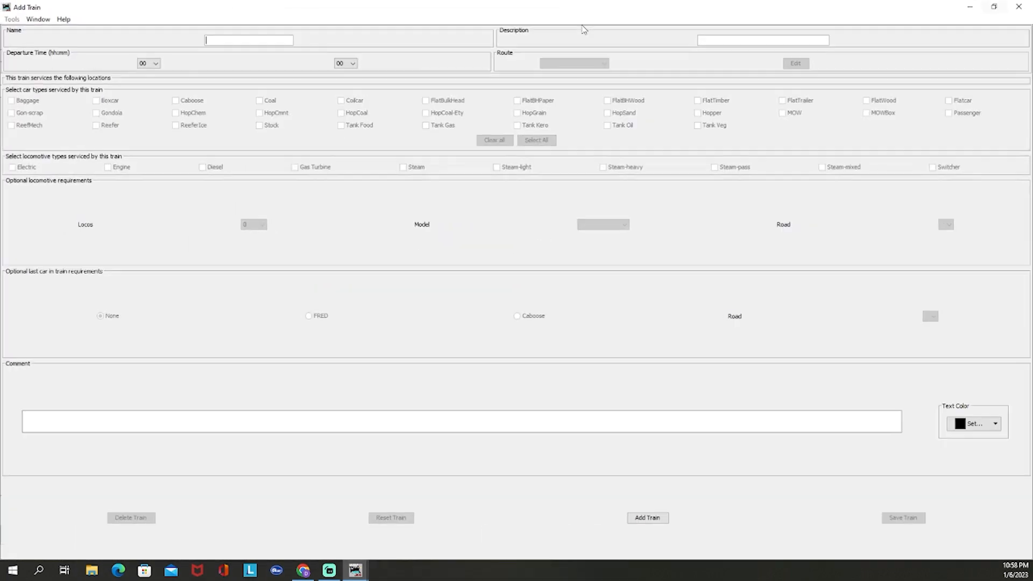
pyautogui.write('WB W')
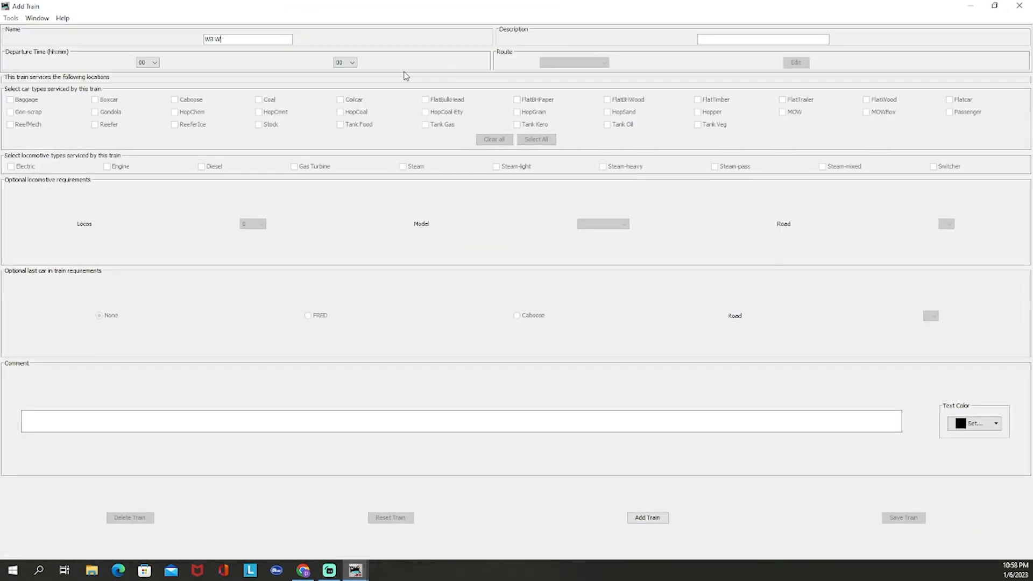
pyautogui.write('ay Freight')
pyautogui.moveTo(252, 40); pyautogui.dragTo(196, 40)
pyautogui.hotkey('ctrl', 'c')
pyautogui.click(747, 38)
pyautogui.hotkey('ctrl', 'v')
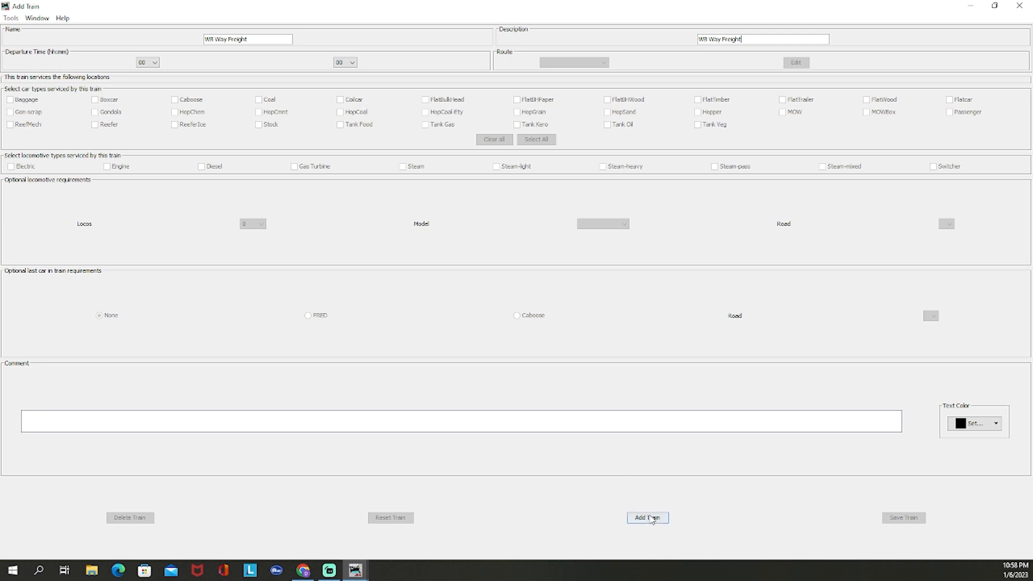
pyautogui.click(651, 519)
# Assign the WB Wayfreight route to the WB Way Freight train.
pyautogui.click(572, 63)
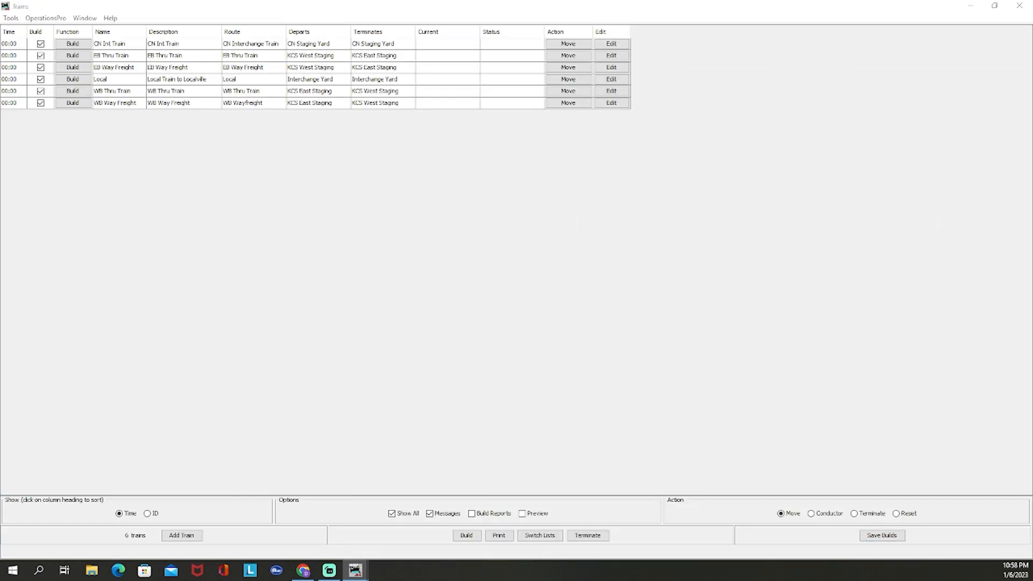
pyautogui.moveTo(1, 95); pyautogui.dragTo(520, 91)
pyautogui.click(565, 87)
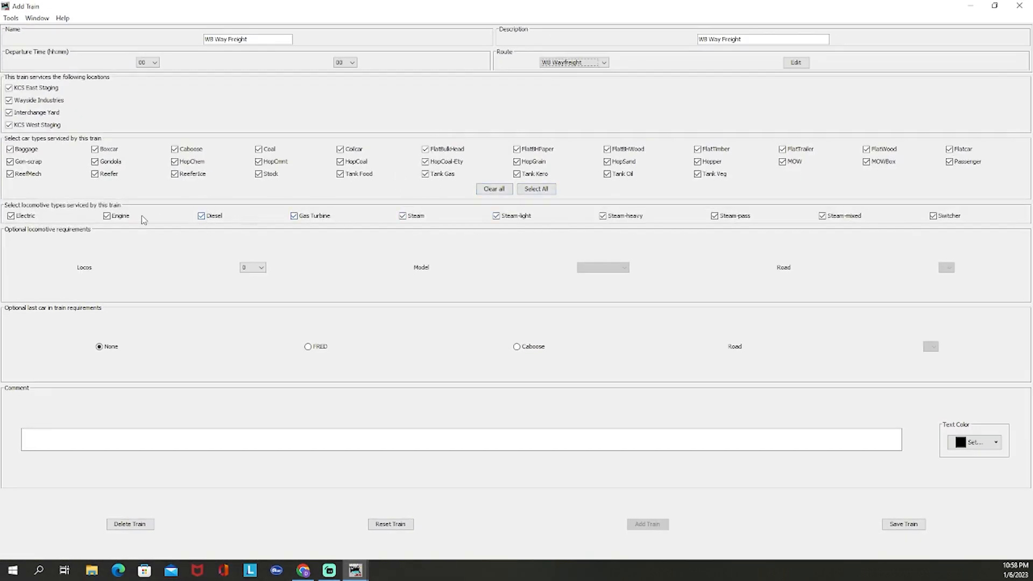
# Restrict the WB Way Freight train to Diesel locomotives by excluding all other locomotive types.
pyautogui.click(123, 217)
pyautogui.click(33, 217)
pyautogui.click(320, 217)
pyautogui.click(415, 217)
pyautogui.click(509, 218)
pyautogui.click(606, 218)
pyautogui.click(740, 218)
pyautogui.click(845, 217)
pyautogui.click(950, 217)
# Require 1 locomotive for the WB Way Freight train, and save both the train and the train list's builds.
pyautogui.click(252, 267)
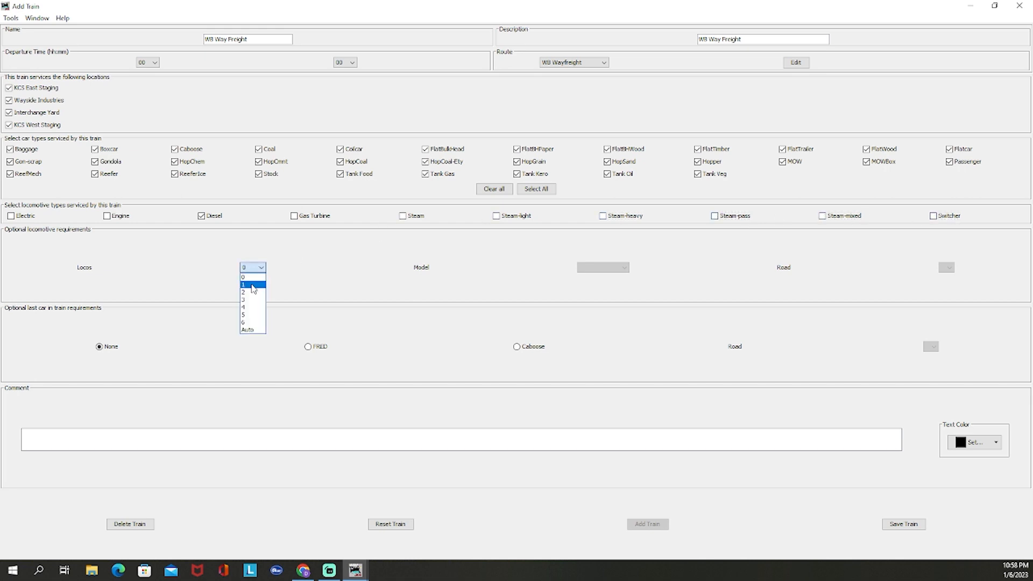
pyautogui.click(250, 281)
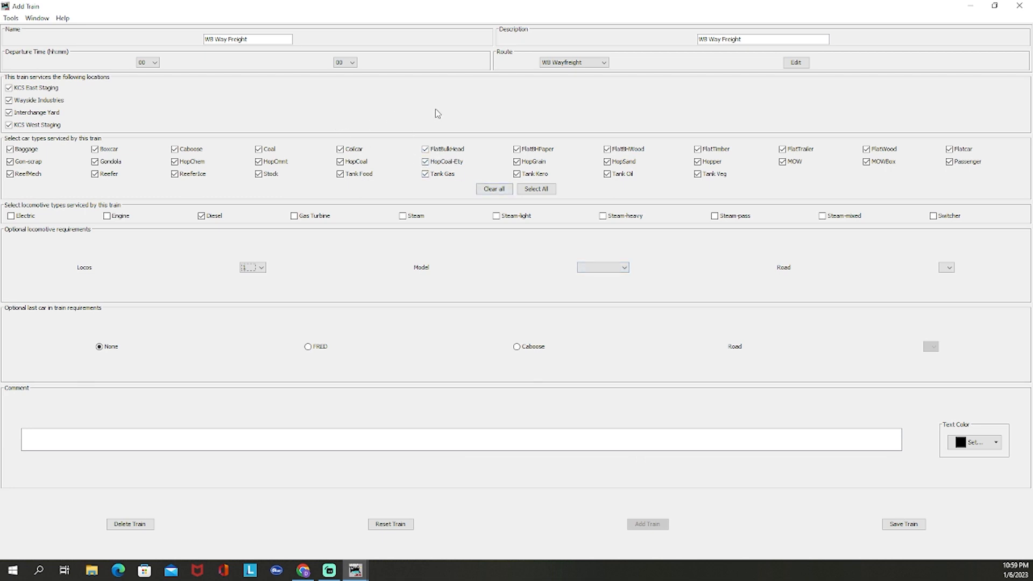
pyautogui.click(904, 524)
pyautogui.click(1019, 5)
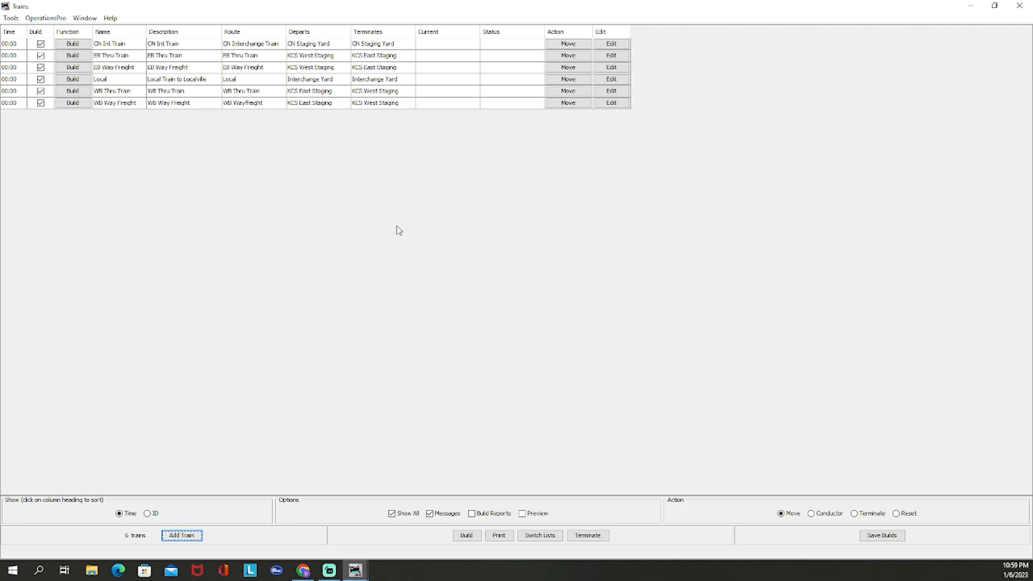
pyautogui.click(892, 536)
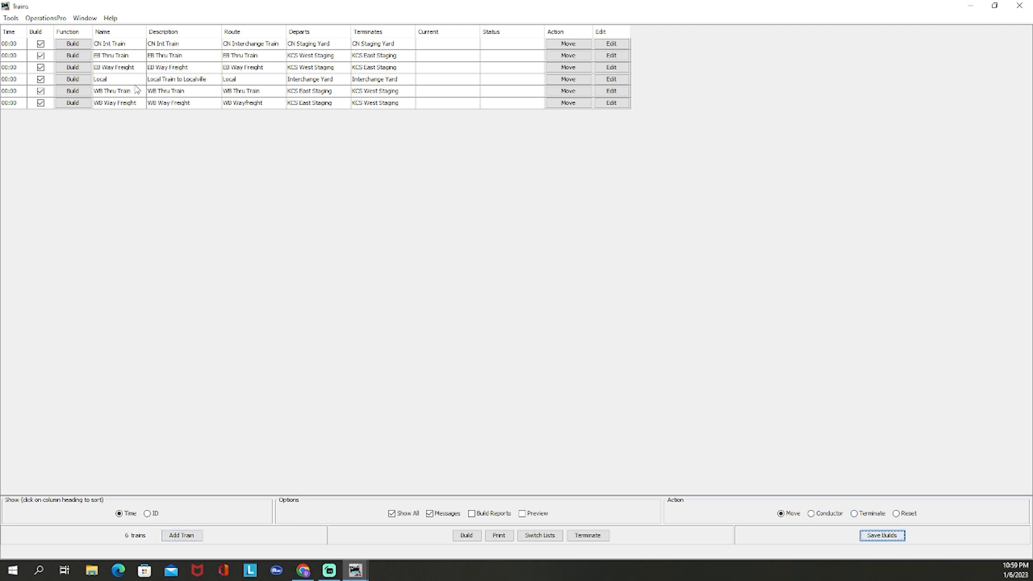